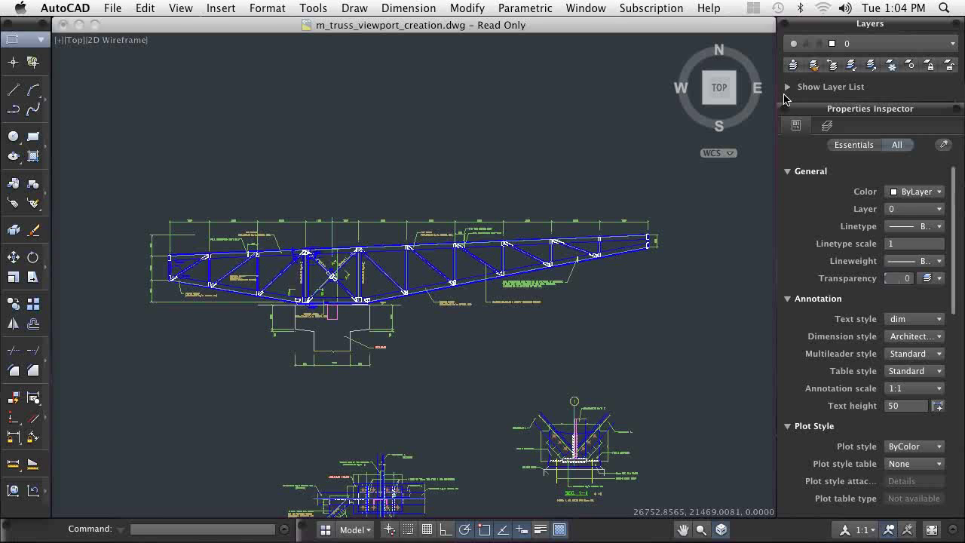
# - Make Viewports, the color 9 non-plotting layer, the current layer
pyautogui.click(788, 88)
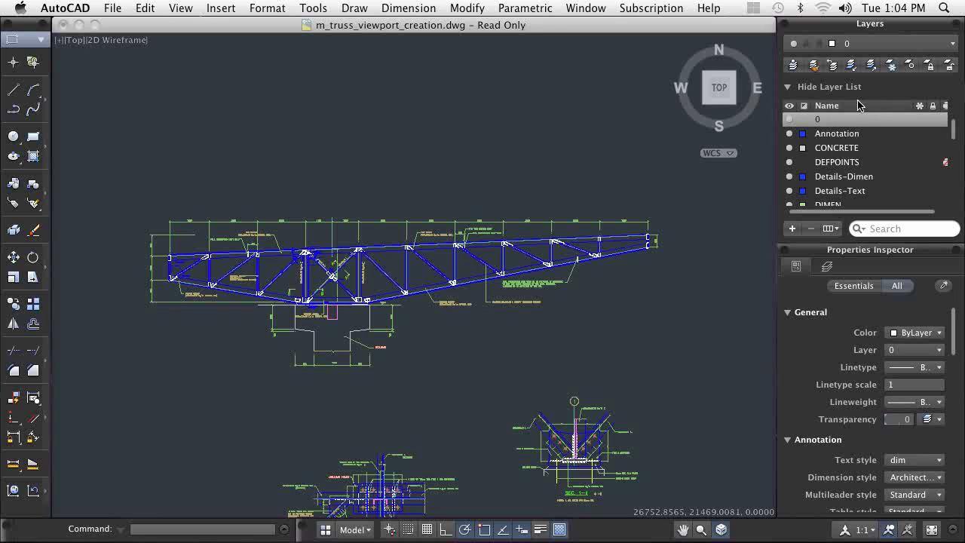
pyautogui.moveTo(953, 134); pyautogui.dragTo(955, 215)
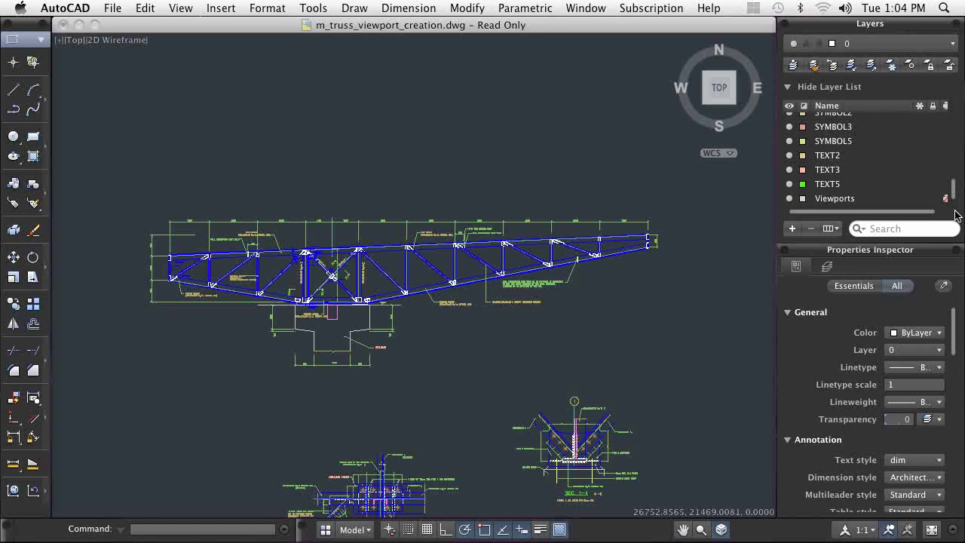
pyautogui.doubleClick(851, 200)
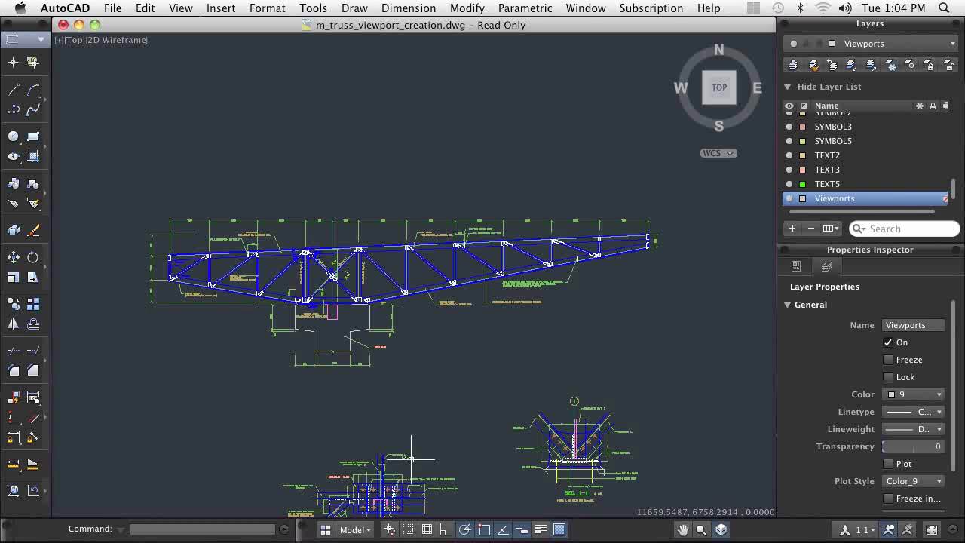
# - On the Details layout, draw a five-vertex polygonal viewport below the truss section
pyautogui.click(364, 531)
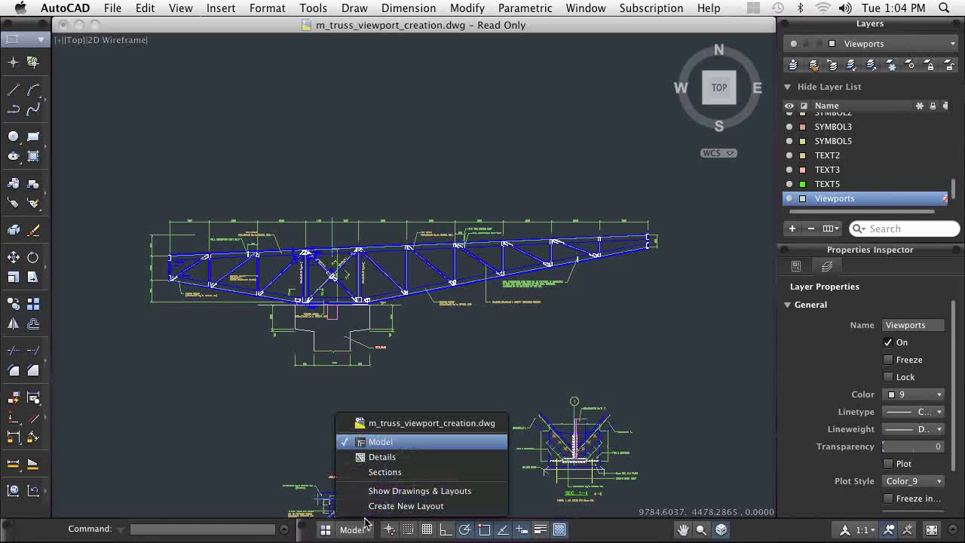
pyautogui.click(369, 455)
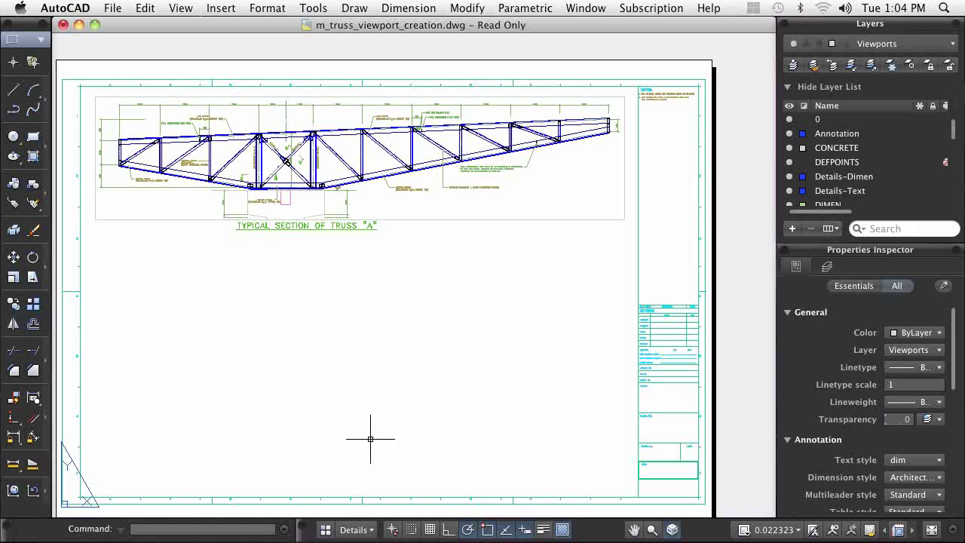
pyautogui.click(182, 9)
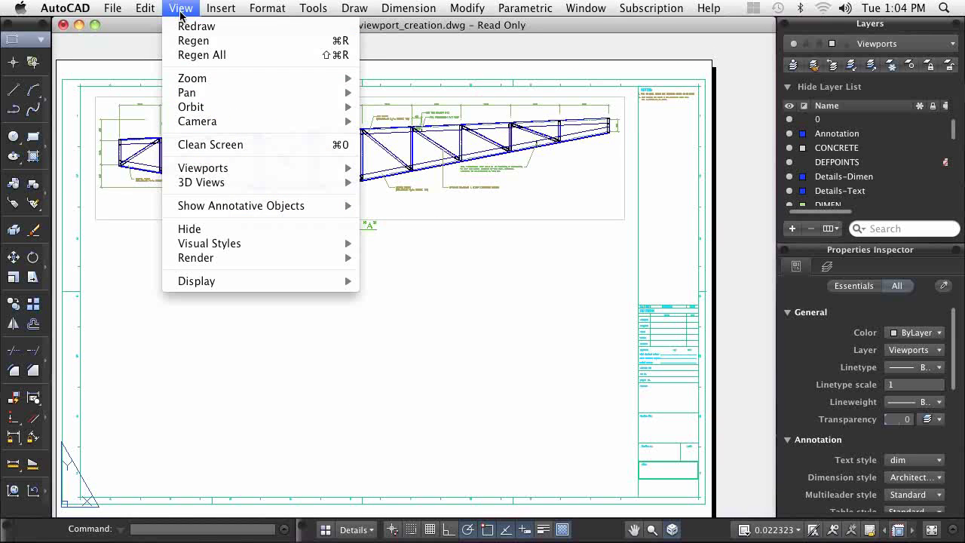
pyautogui.moveTo(329, 172)
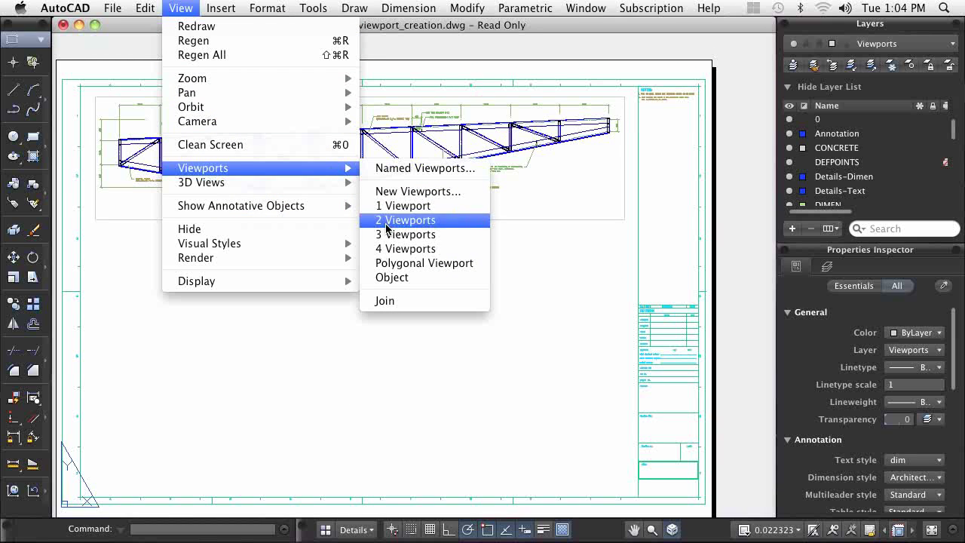
pyautogui.click(386, 264)
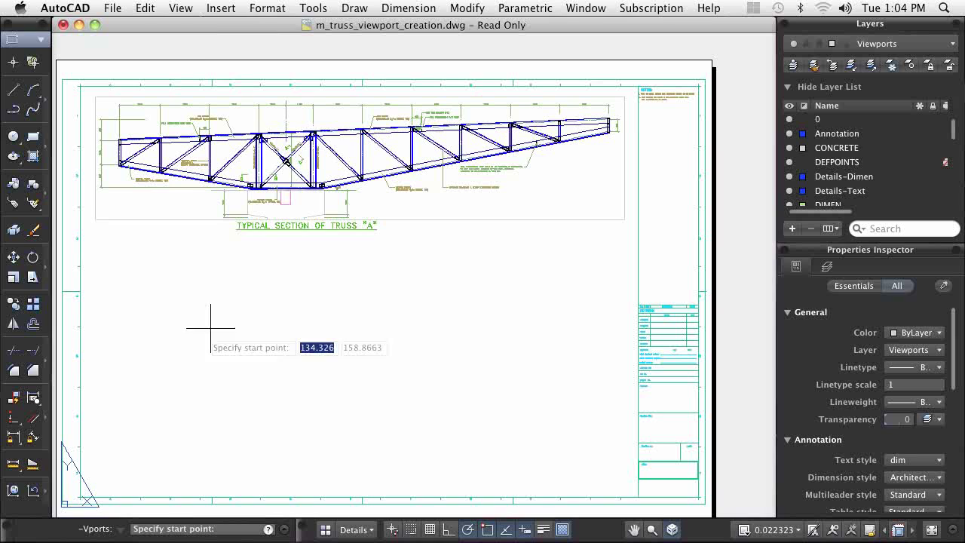
pyautogui.click(100, 330)
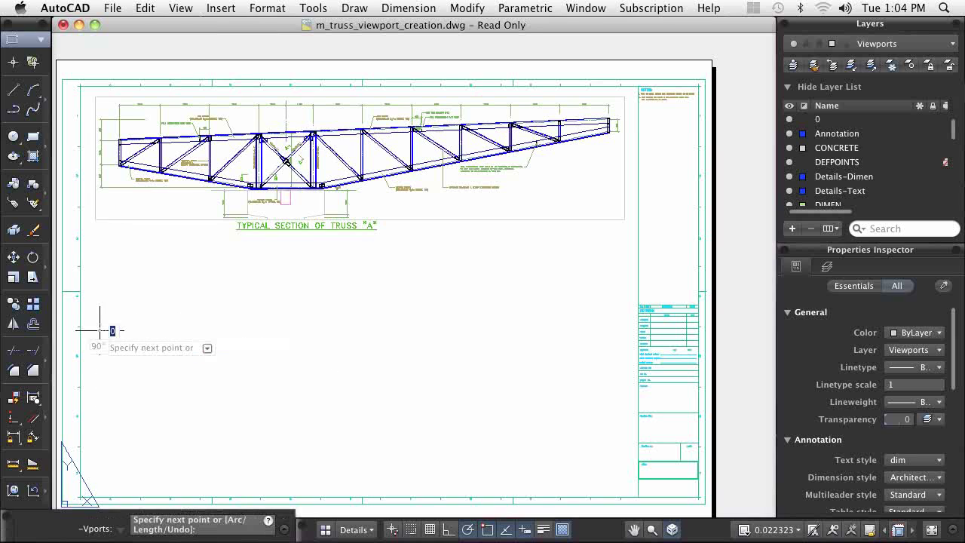
pyautogui.click(99, 424)
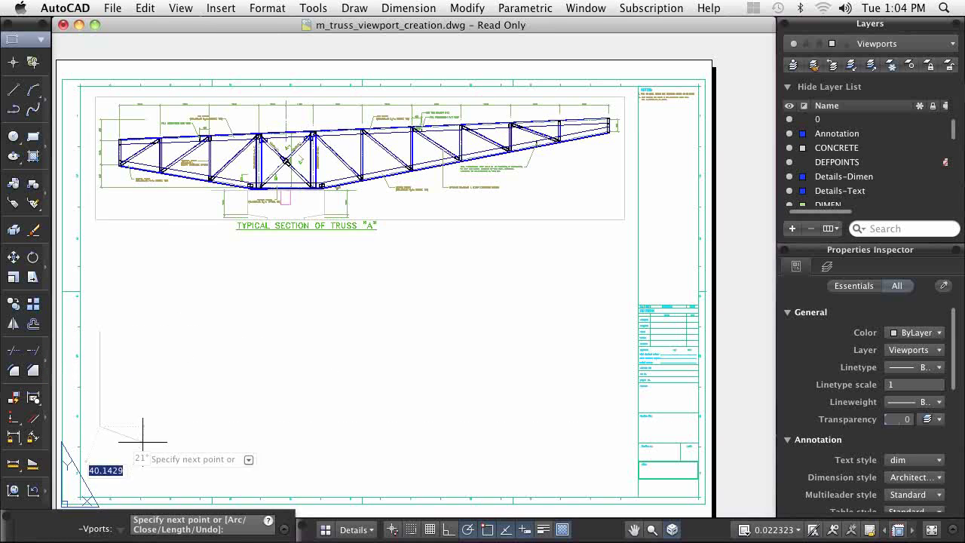
pyautogui.click(183, 458)
pyautogui.click(255, 372)
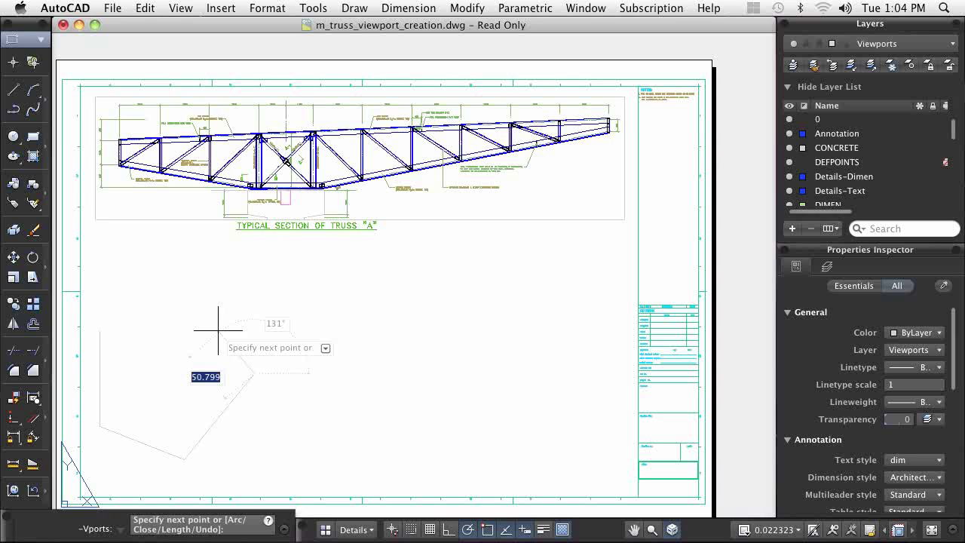
pyautogui.click(204, 304)
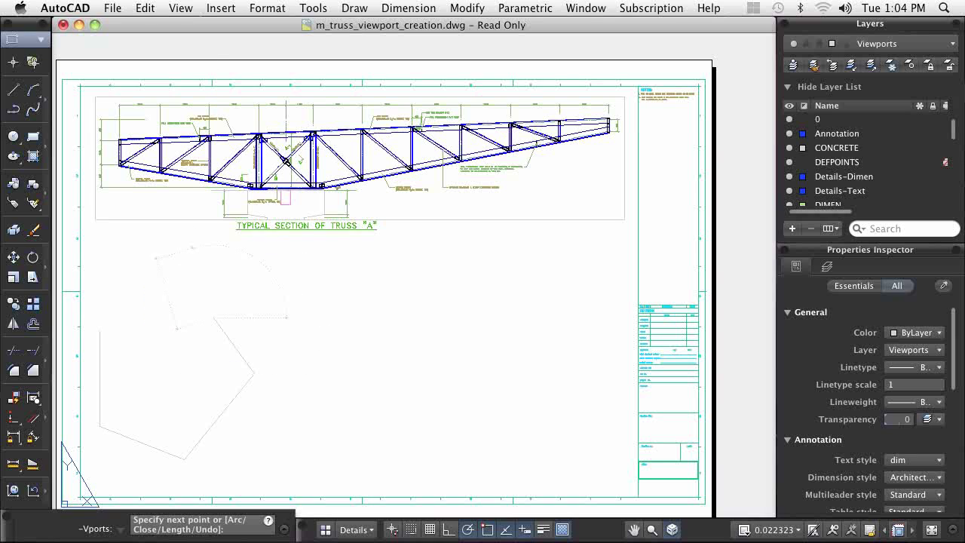
pyautogui.write('c')
pyautogui.press('Return')
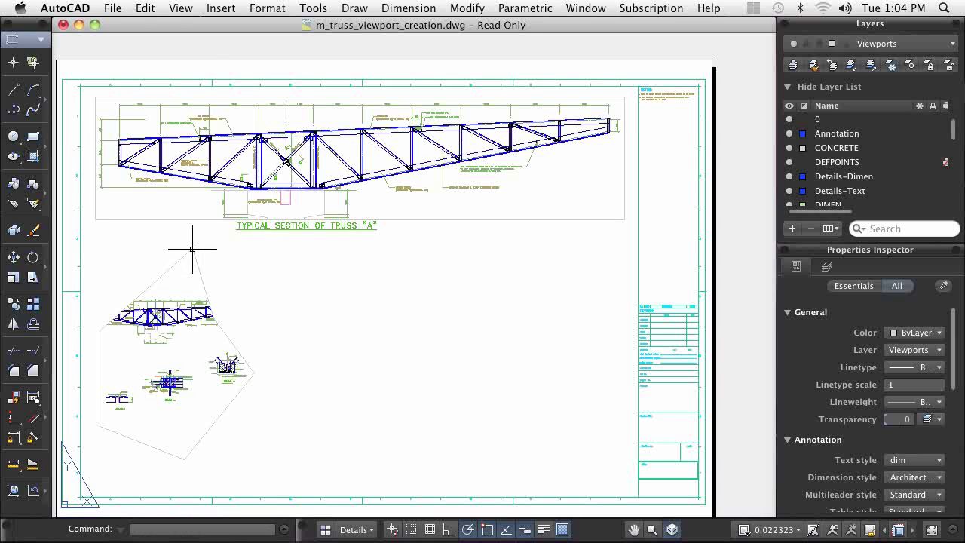
# - Restore the named view Detail-1 in the polygonal viewport, then return to paper space
pyautogui.doubleClick(188, 351)
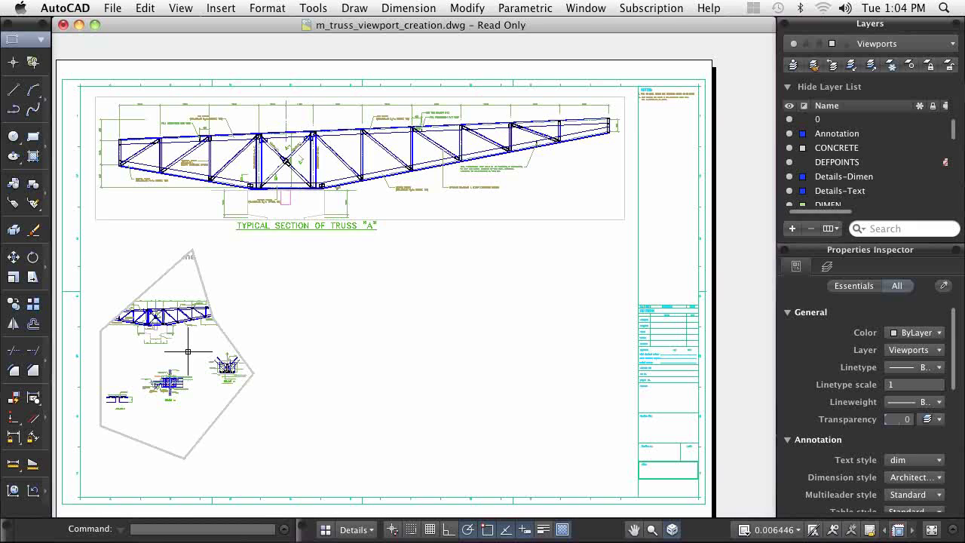
pyautogui.write('-view')
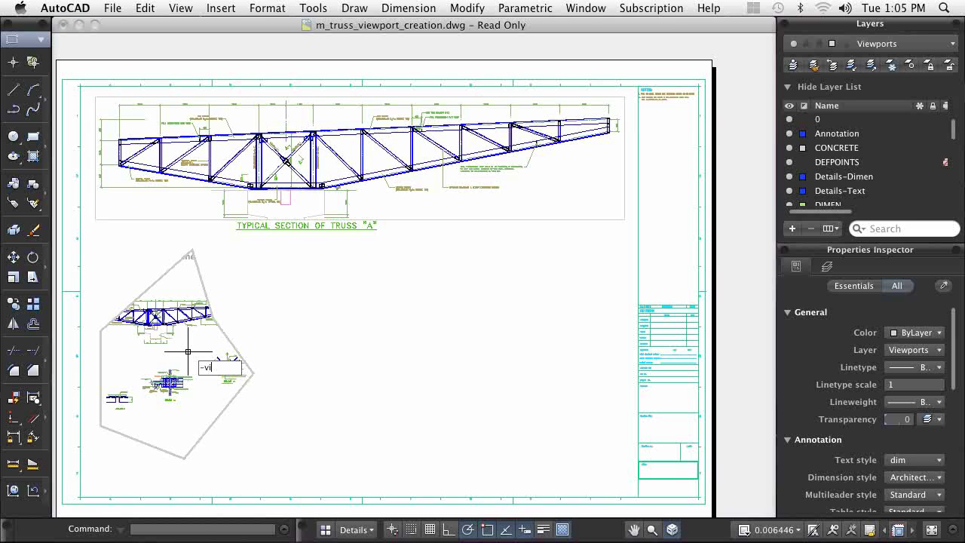
pyautogui.press('Return')
pyautogui.write('r')
pyautogui.press('Return')
pyautogui.write('D')
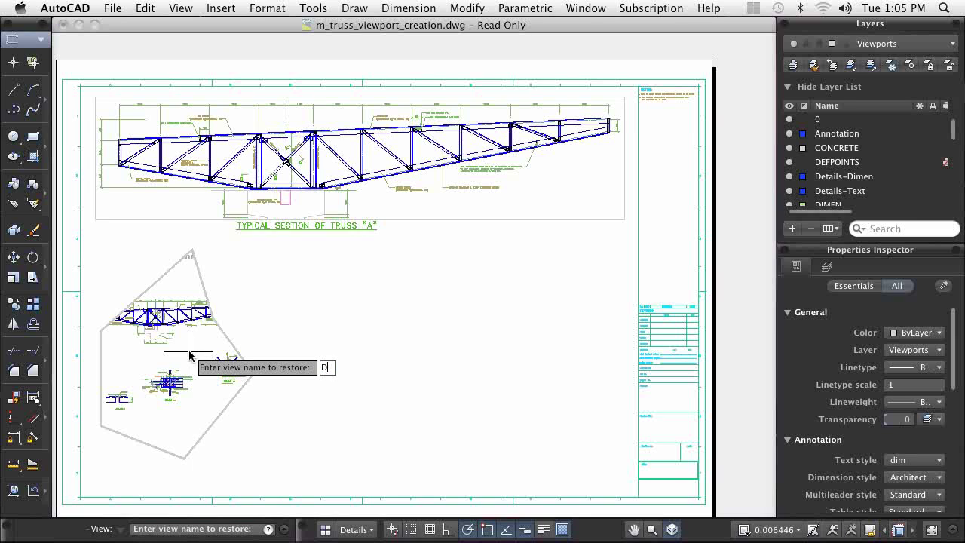
pyautogui.write('etail-1')
pyautogui.press('Return')
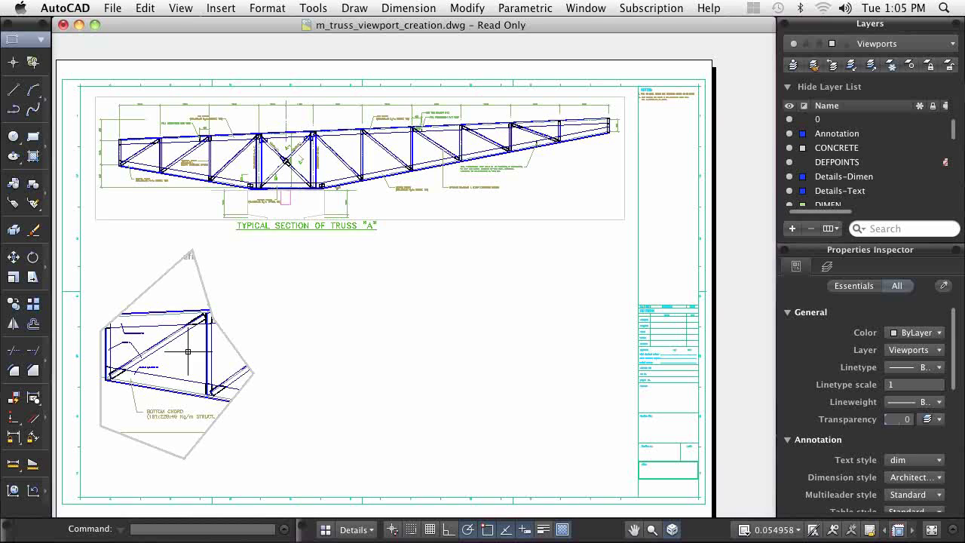
pyautogui.doubleClick(251, 338)
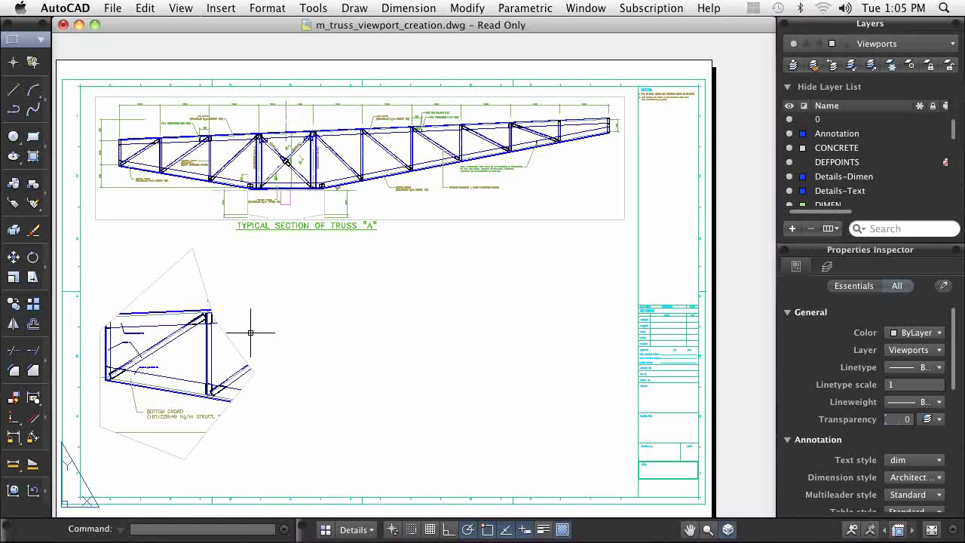
# - Draw a circle to the right of the polygonal viewport
pyautogui.click(15, 136)
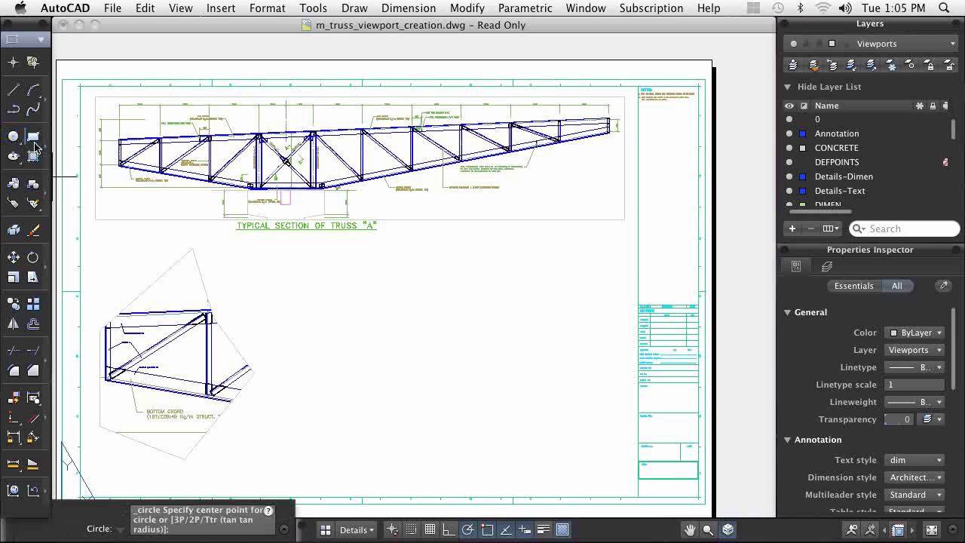
pyautogui.click(339, 320)
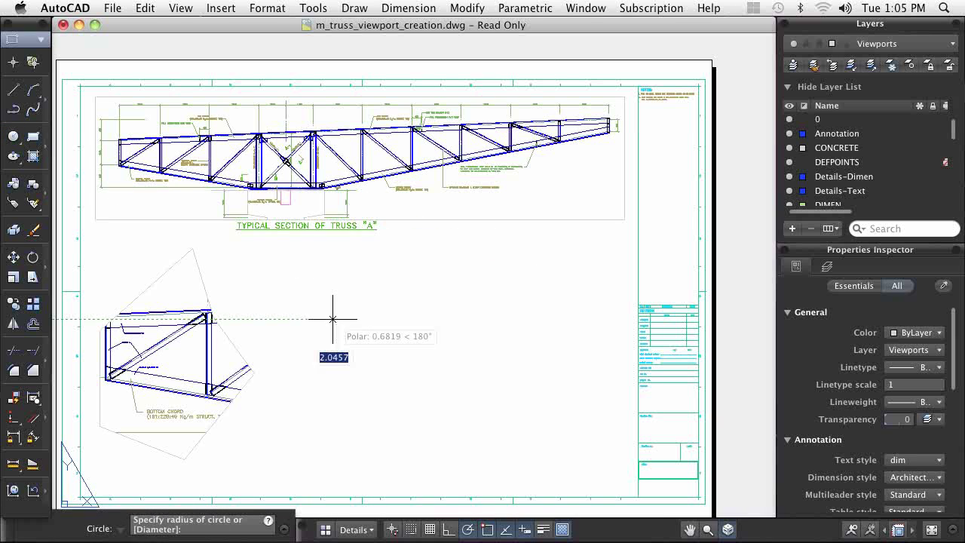
pyautogui.click(258, 296)
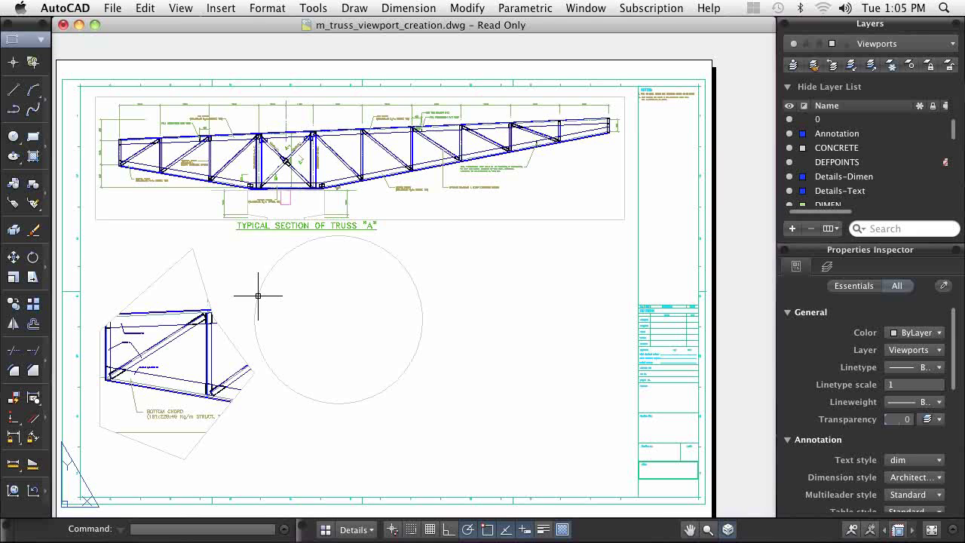
# - Convert the circle into a clipped circular viewport with Viewports > Object
pyautogui.click(181, 7)
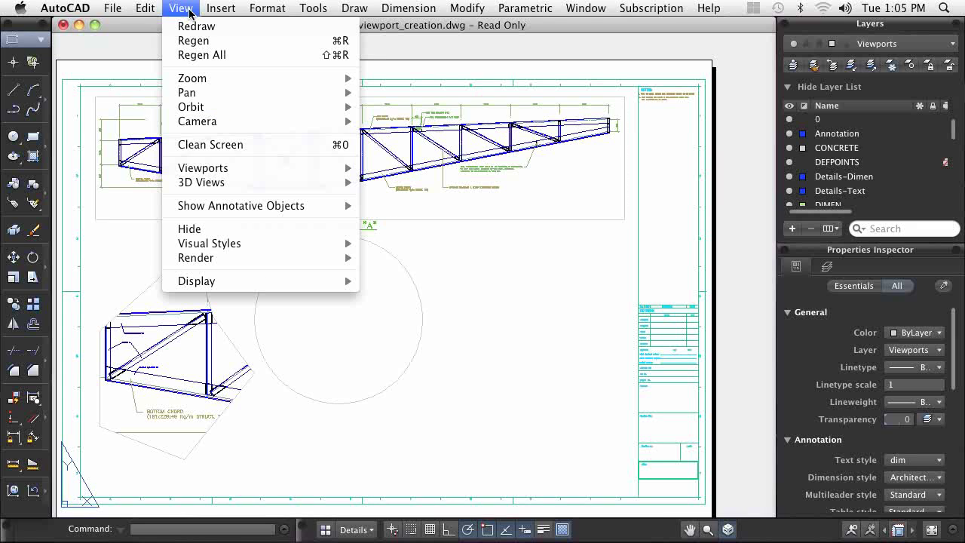
pyautogui.moveTo(248, 167)
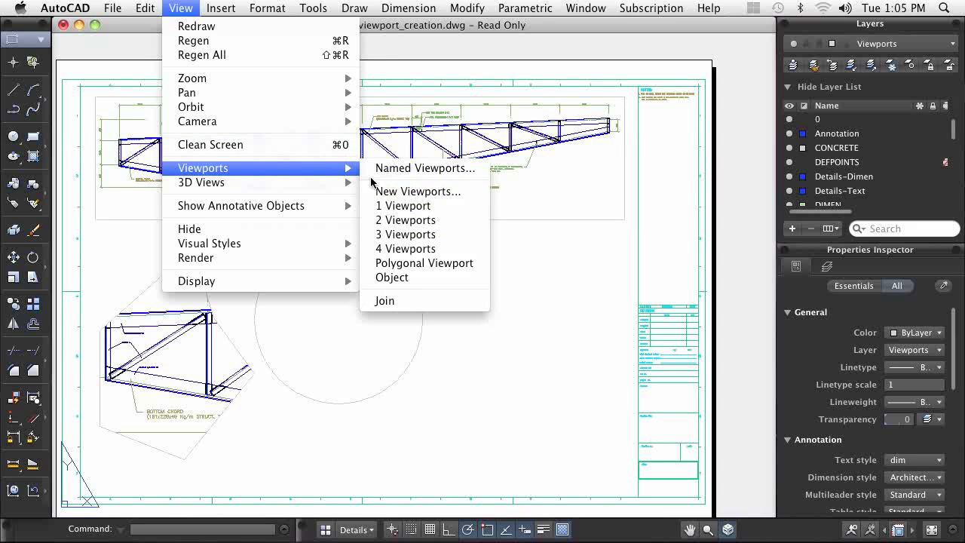
pyautogui.click(409, 276)
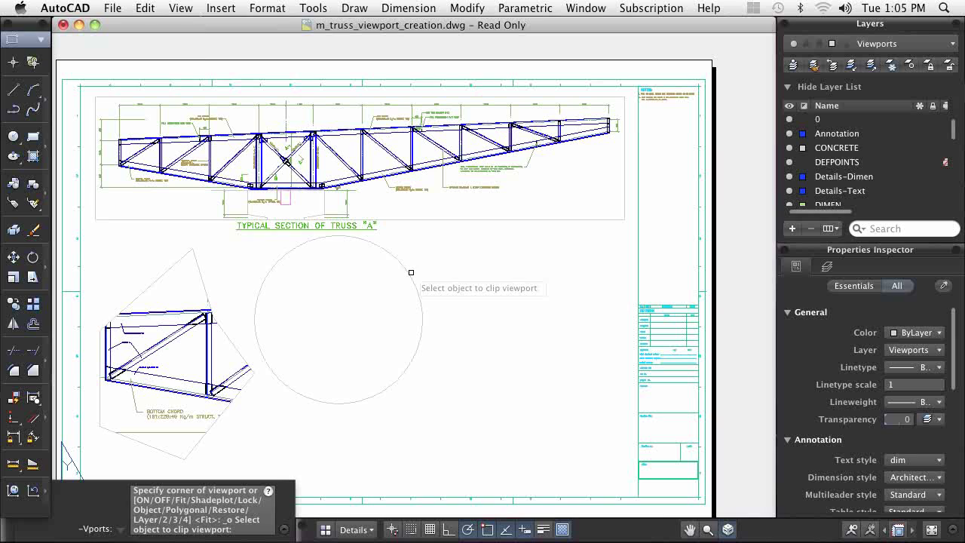
pyautogui.click(410, 273)
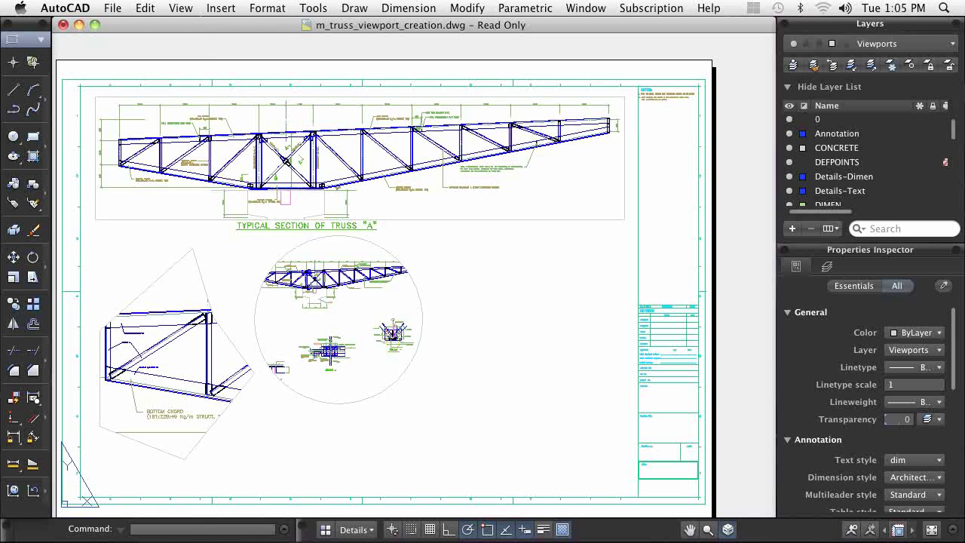
# - Restore the Detail-2 named view in the circular viewport and return to paper space
pyautogui.write('-View')
pyautogui.press('Return')
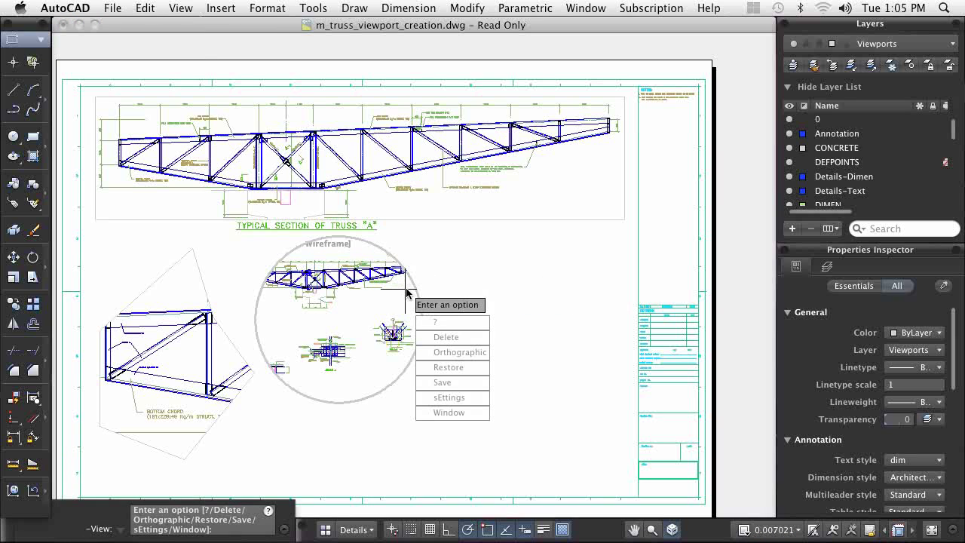
pyautogui.write('r')
pyautogui.press('Return')
pyautogui.write('Detail')
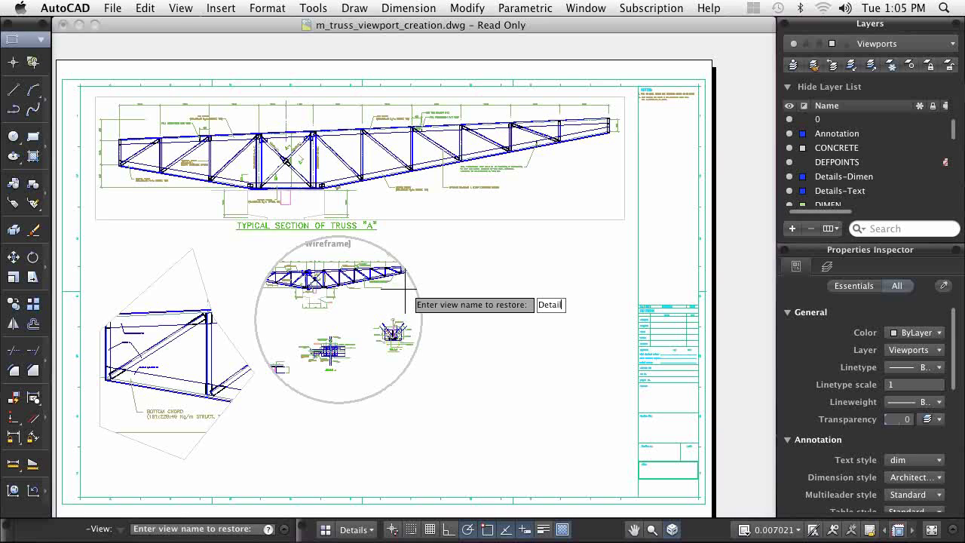
pyautogui.write('-2')
pyautogui.press('Return')
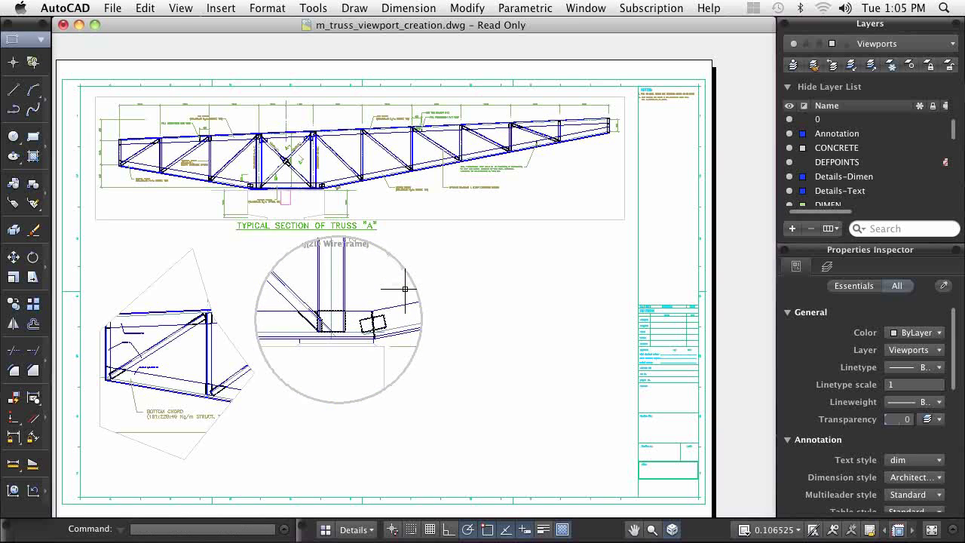
pyautogui.doubleClick(457, 296)
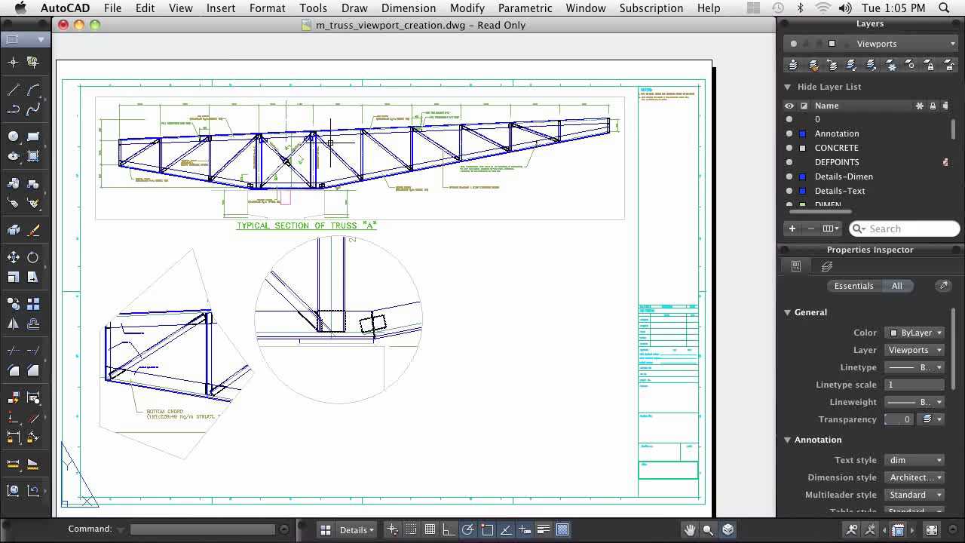
# - Create a Single rectangular viewport by two corners right of the circular viewport
pyautogui.click(180, 8)
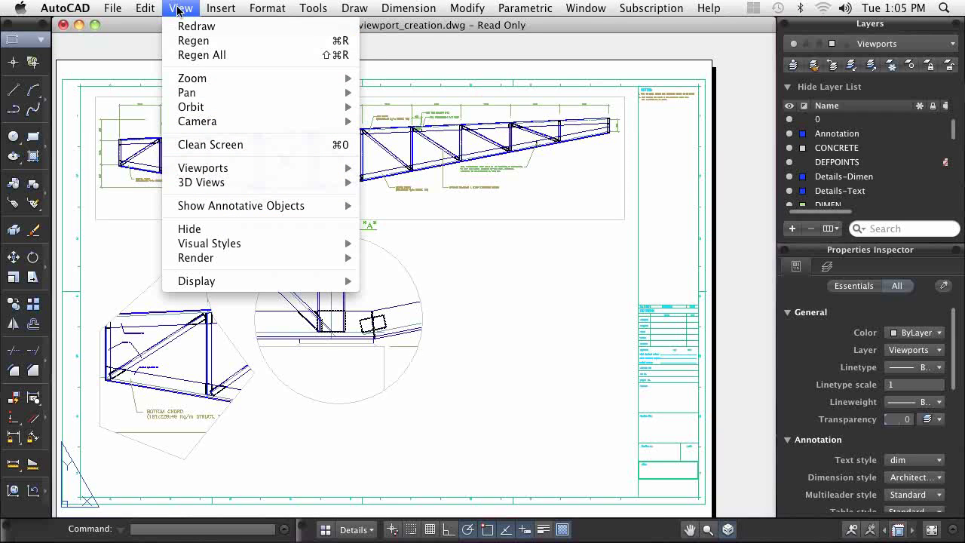
pyautogui.moveTo(223, 167)
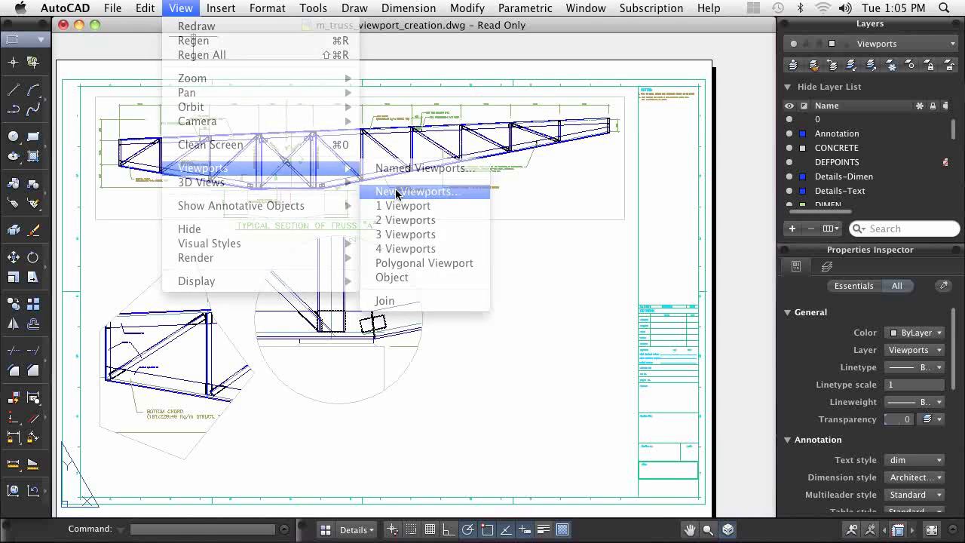
pyautogui.click(398, 191)
pyautogui.click(246, 172)
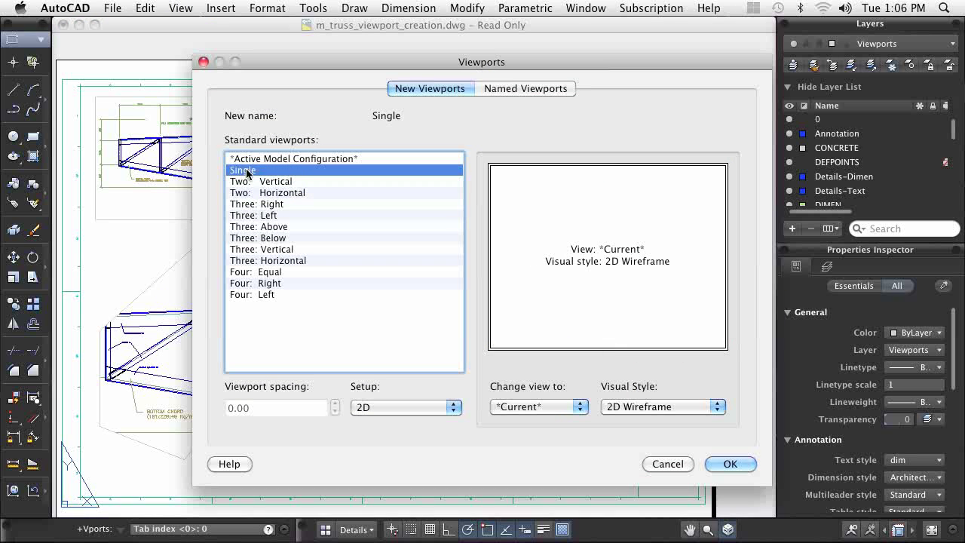
pyautogui.click(745, 467)
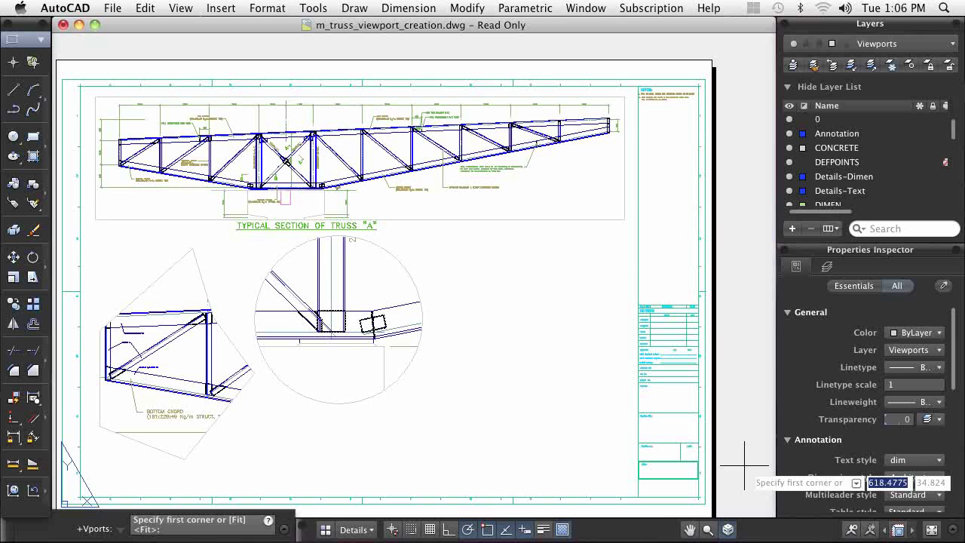
pyautogui.click(442, 230)
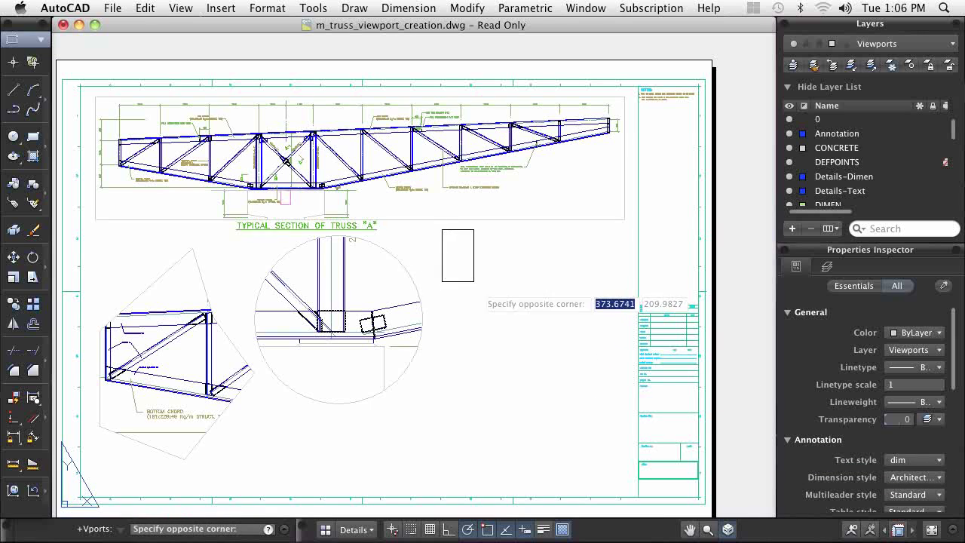
pyautogui.click(633, 490)
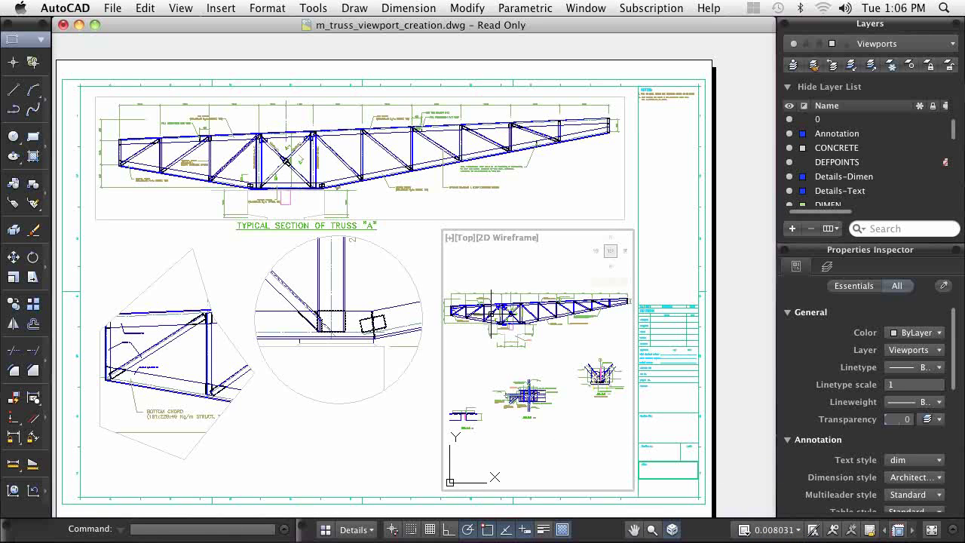
# - Zoom and pan the rectangular viewport to frame the truss end, then return to paper space
pyautogui.scroll(10, 491, 314)
pyautogui.scroll(-4, 491, 314)
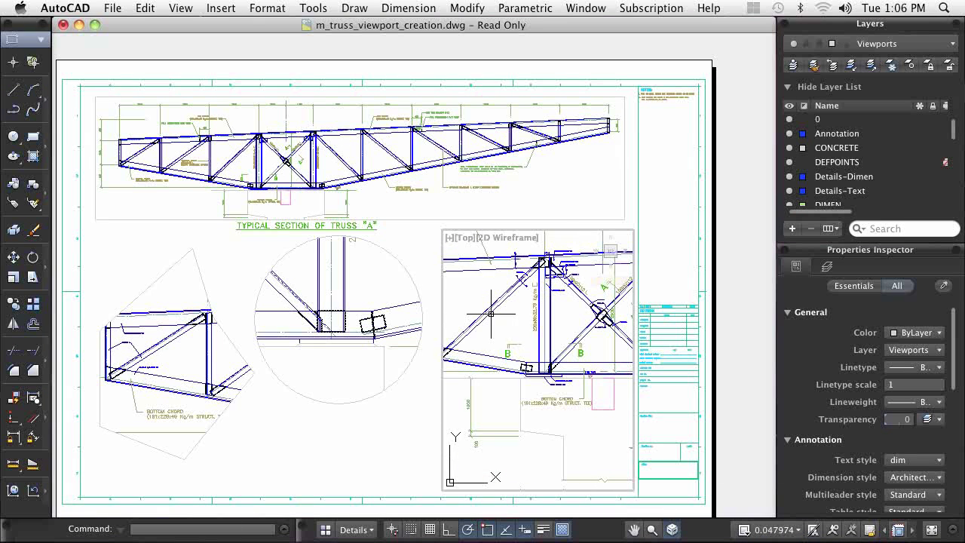
pyautogui.moveTo(491, 314); pyautogui.dragTo(575, 364, button='middle')
pyautogui.scroll(-2, 599, 366)
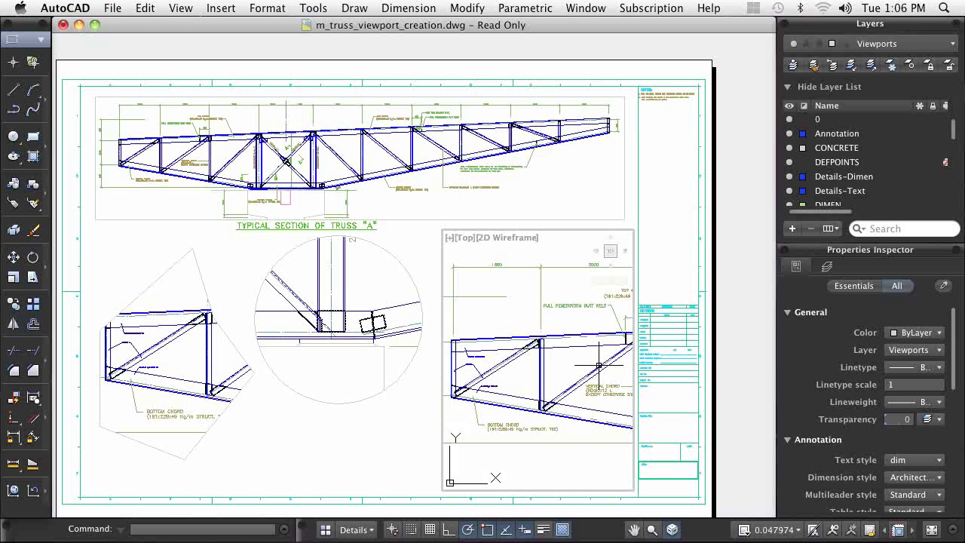
pyautogui.scroll(-1, 599, 366)
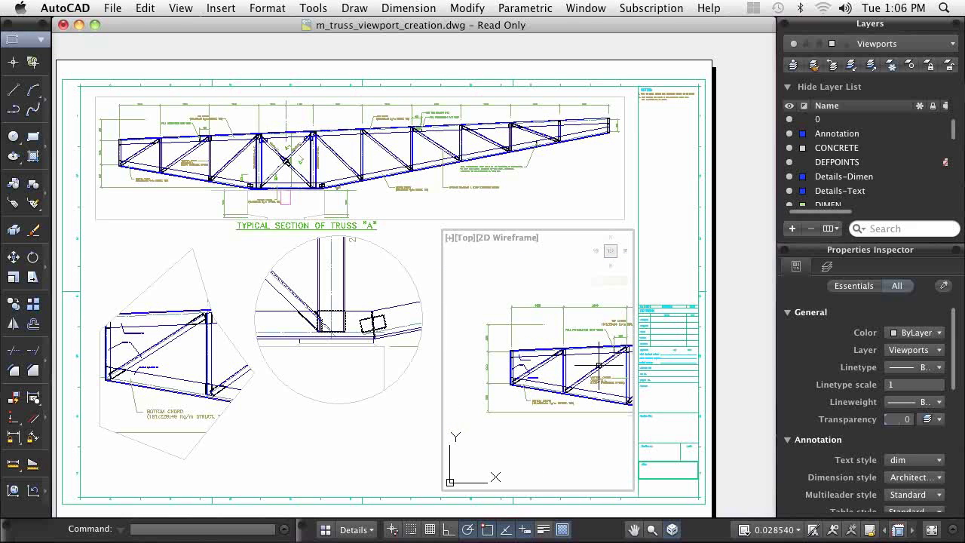
pyautogui.moveTo(579, 367); pyautogui.dragTo(545, 353, button='middle')
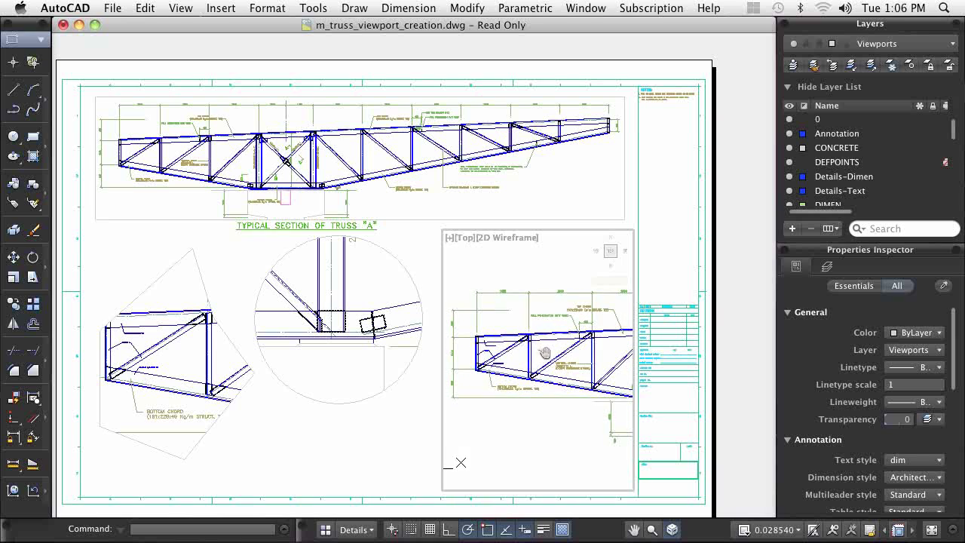
pyautogui.doubleClick(417, 413)
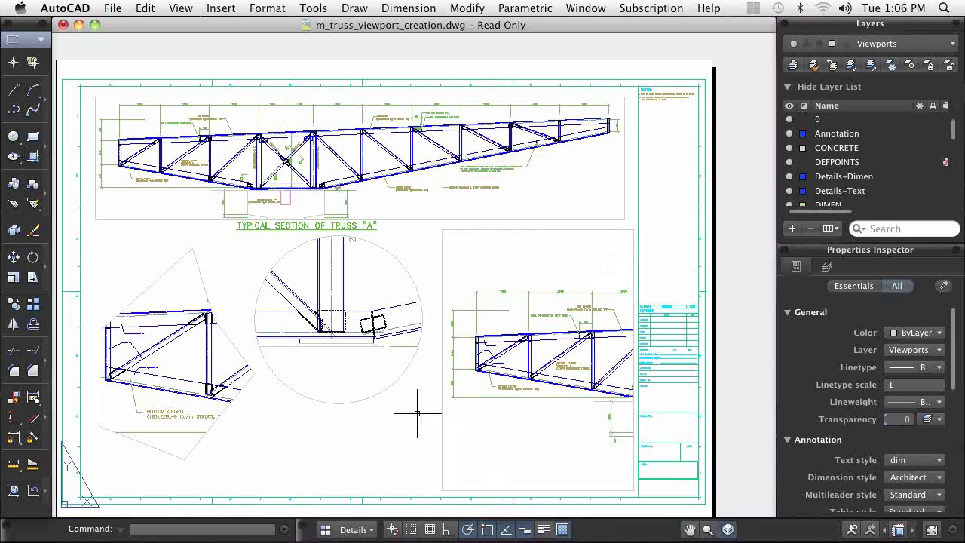
pyautogui.click(371, 530)
# - On the Sections layout, tile 4 Viewports in a 2x2 grid across the sheet
pyautogui.click(377, 472)
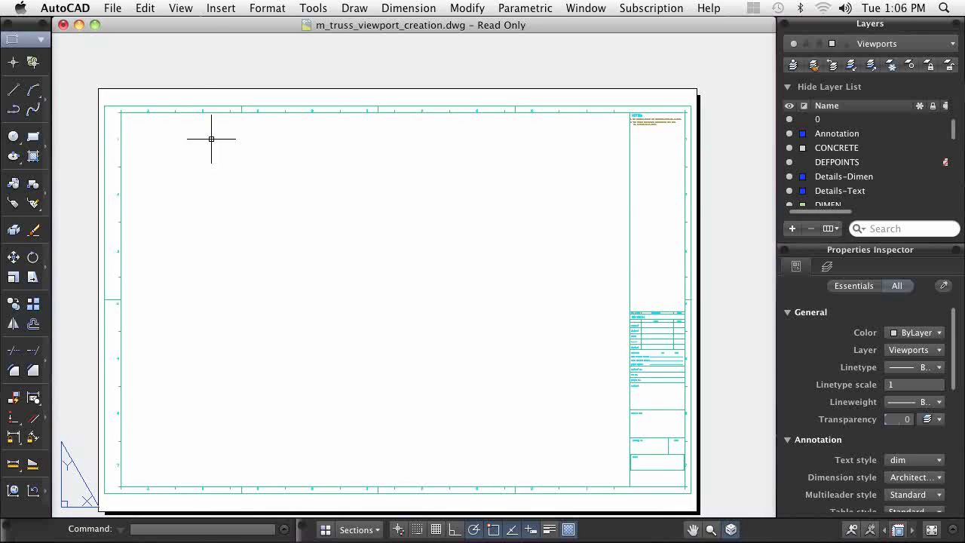
pyautogui.click(181, 9)
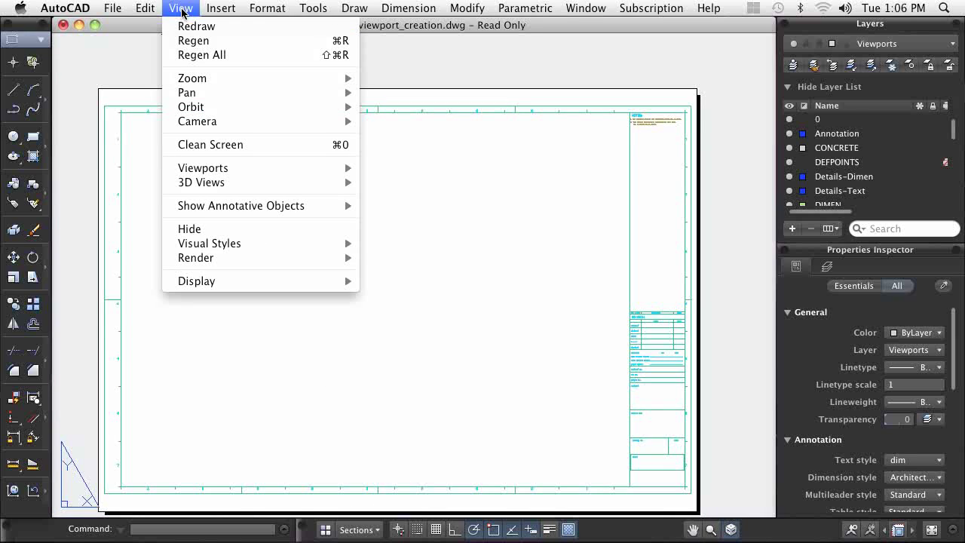
pyautogui.moveTo(228, 171)
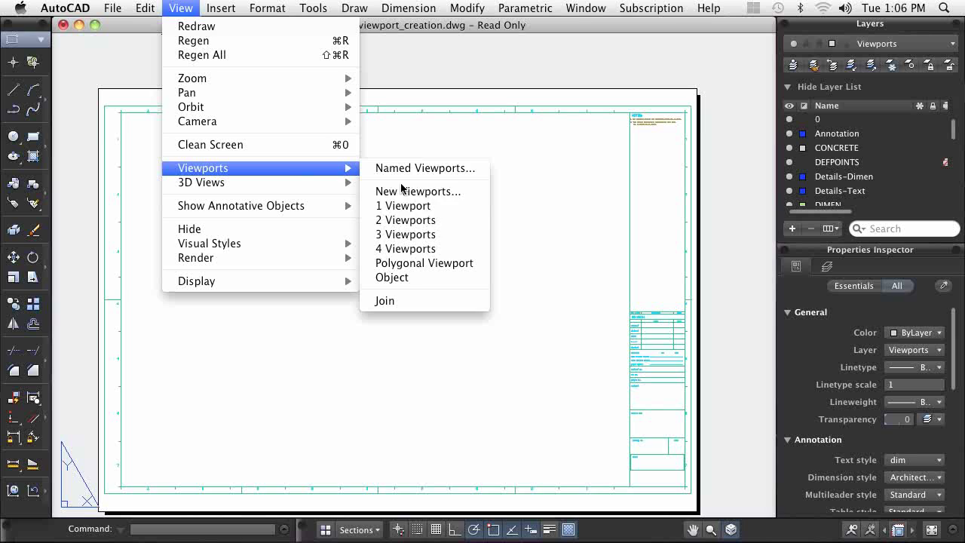
pyautogui.click(406, 248)
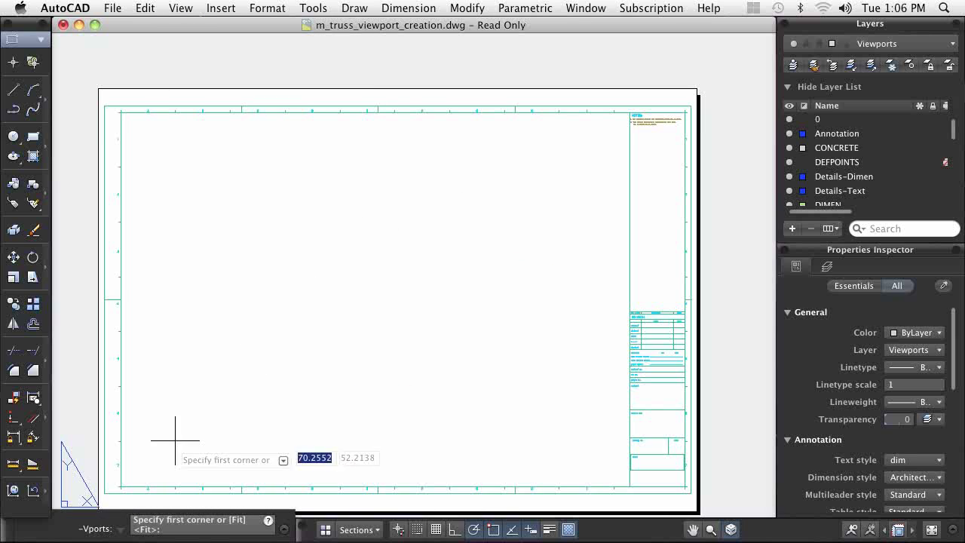
pyautogui.click(131, 478)
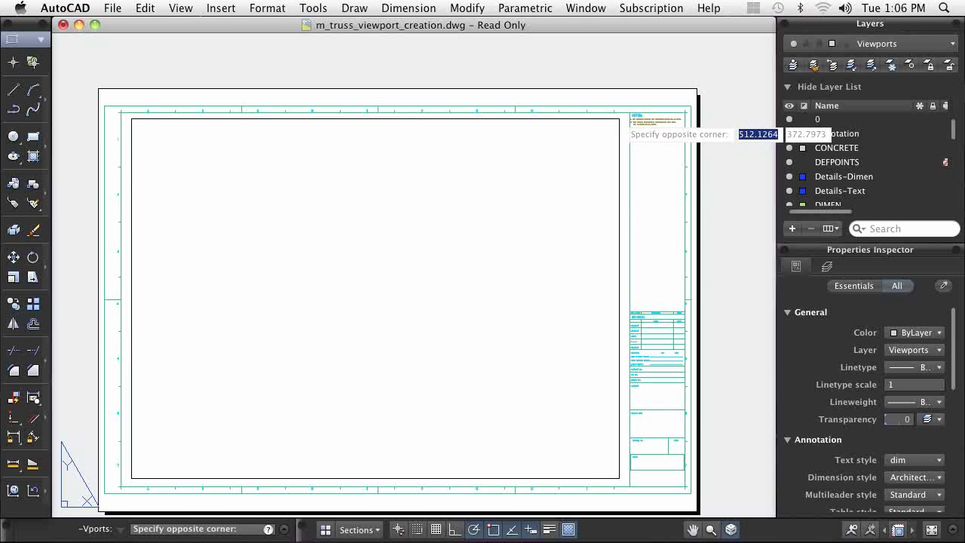
pyautogui.click(622, 118)
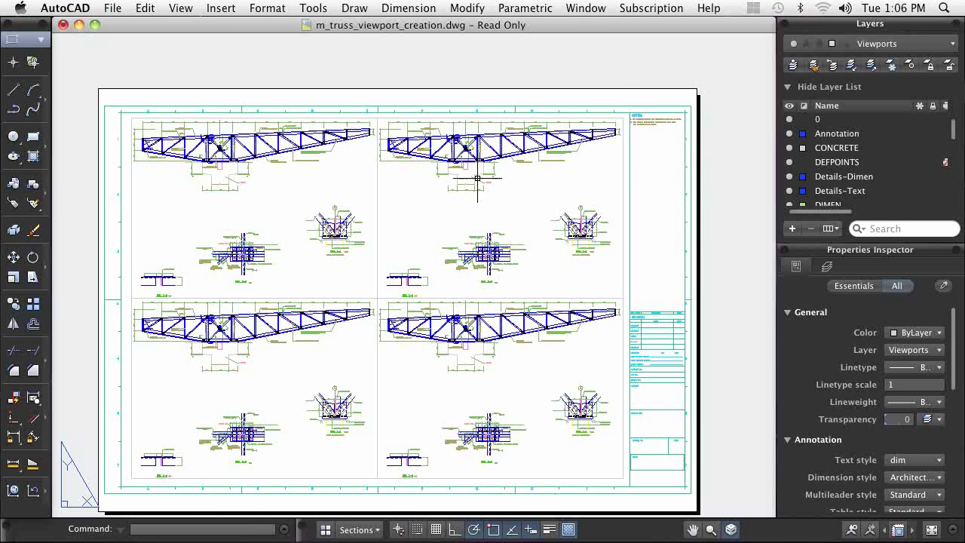
# - Restore the Detail-2 named view in the upper-left viewport
pyautogui.doubleClick(338, 182)
pyautogui.write('-')
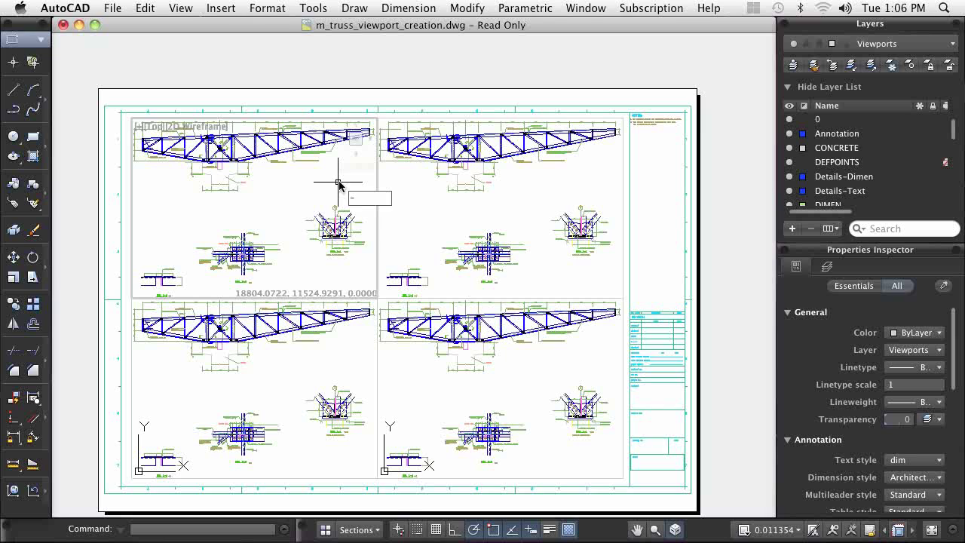
pyautogui.write('view')
pyautogui.press('Return')
pyautogui.press('Down')
pyautogui.press('Down')
pyautogui.press('Down')
pyautogui.press('Down')
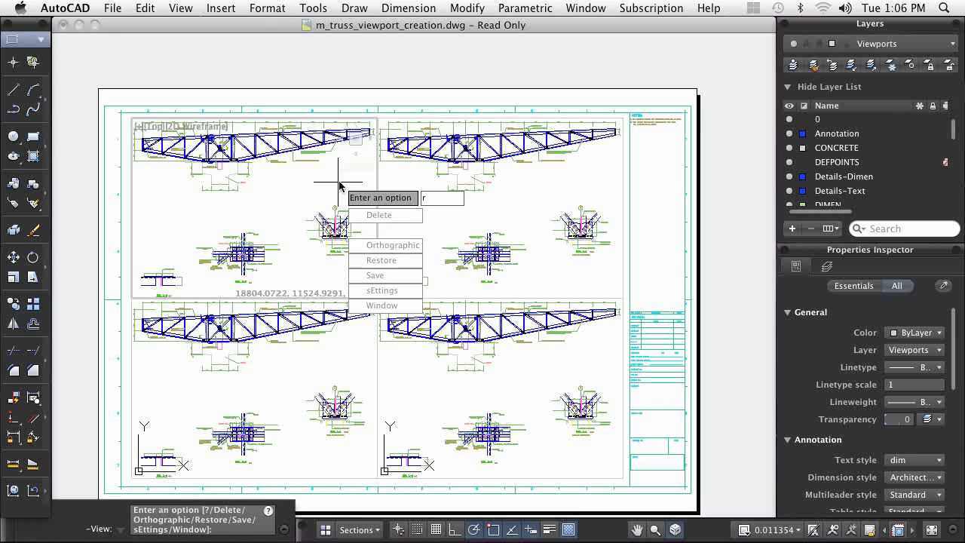
pyautogui.press('Return')
pyautogui.write('Detail-')
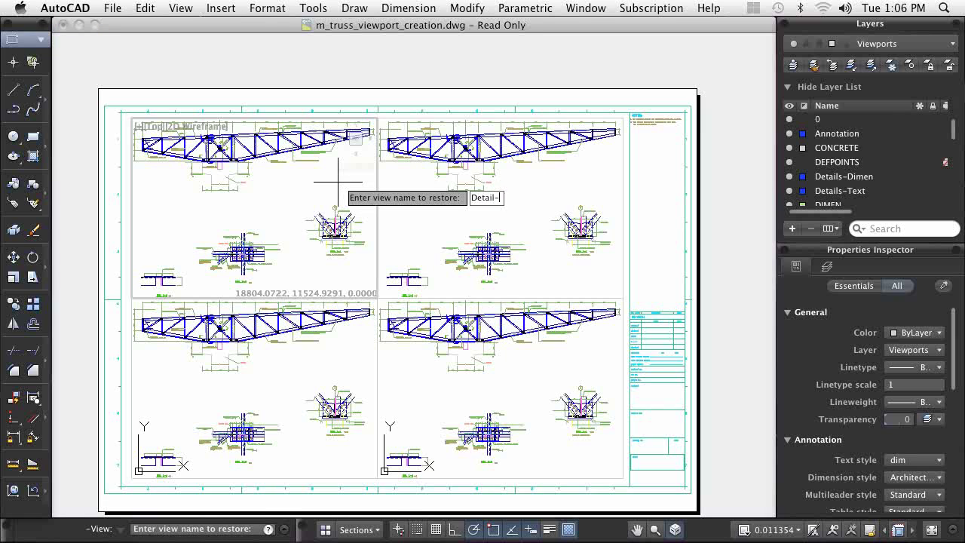
pyautogui.write('2')
pyautogui.press('Return')
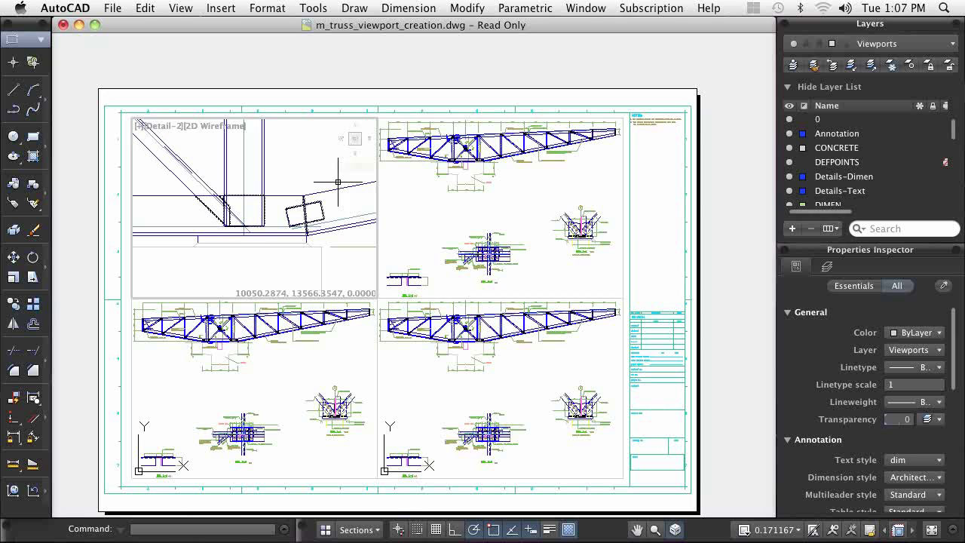
# - Restore the Section-A named view in the upper-right viewport
pyautogui.click(404, 201)
pyautogui.write('-')
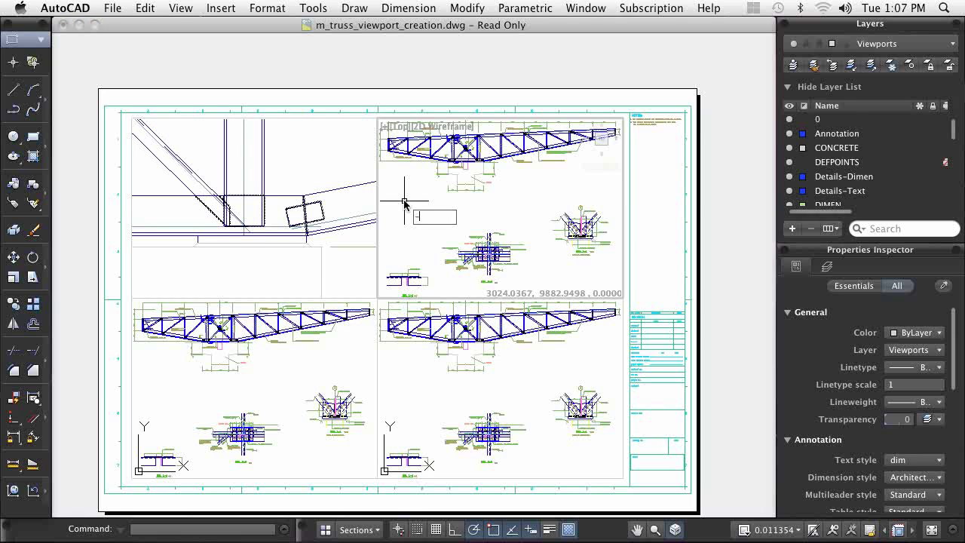
pyautogui.write('view')
pyautogui.press('Return')
pyautogui.write('r')
pyautogui.press('Return')
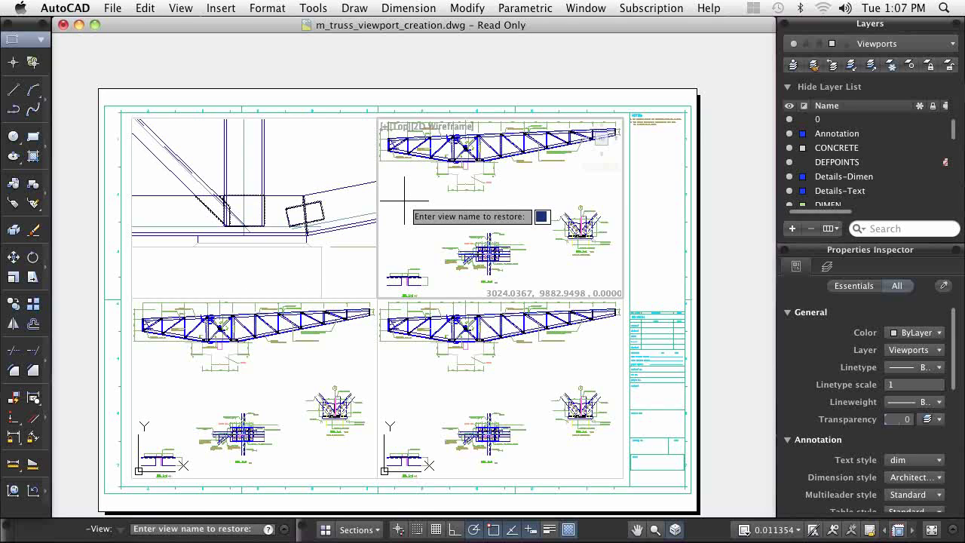
pyautogui.write('Section')
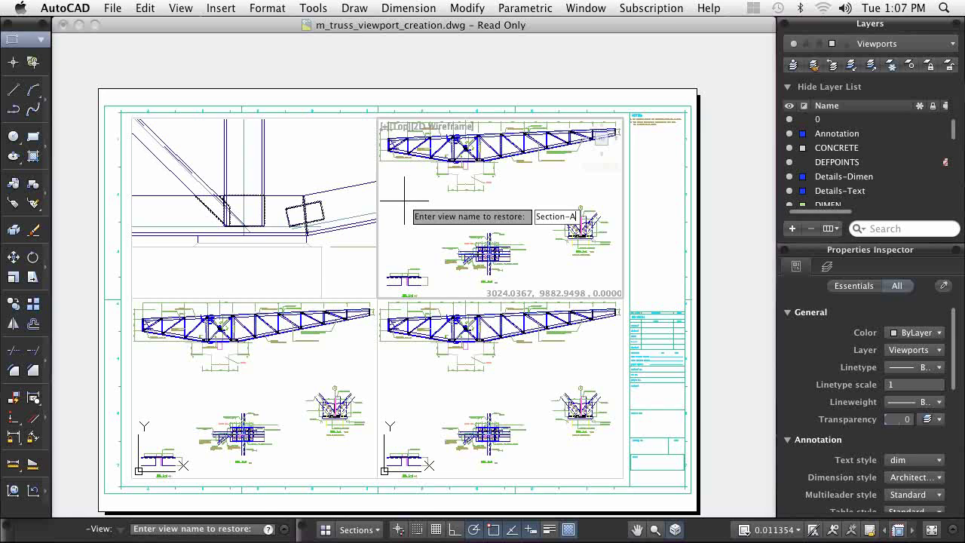
pyautogui.write('-A')
pyautogui.press('Return')
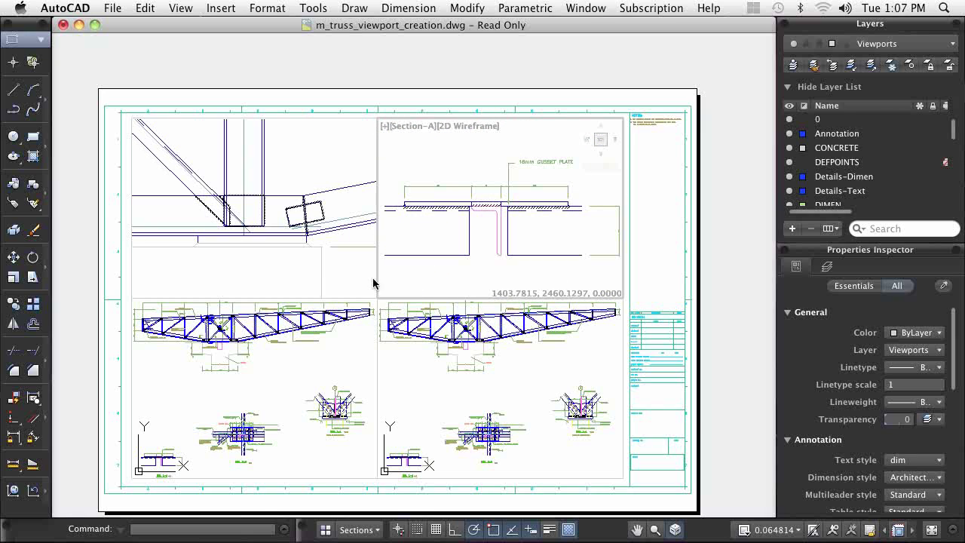
# - Restore the Section-B named view in the lower-left viewport
pyautogui.click(360, 344)
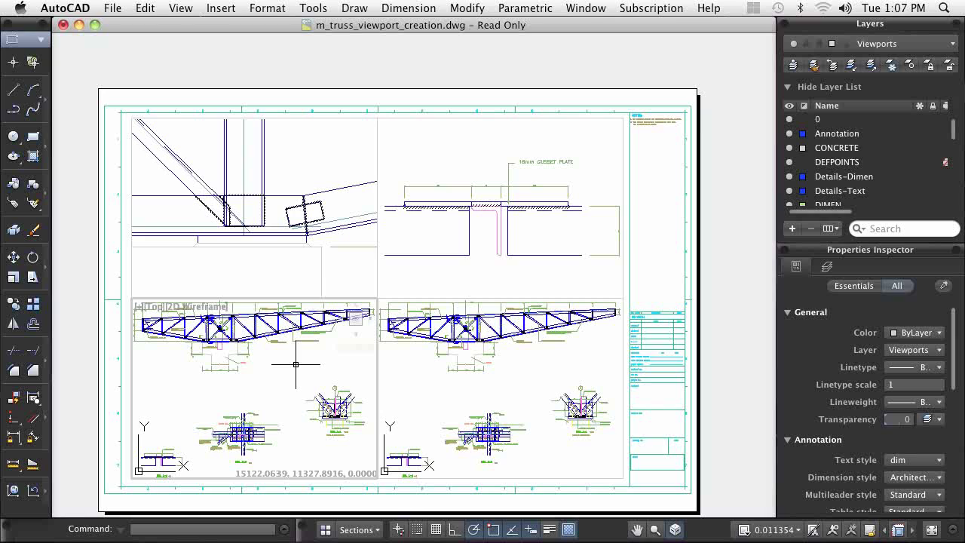
pyautogui.write('-view')
pyautogui.press('Return')
pyautogui.write('r')
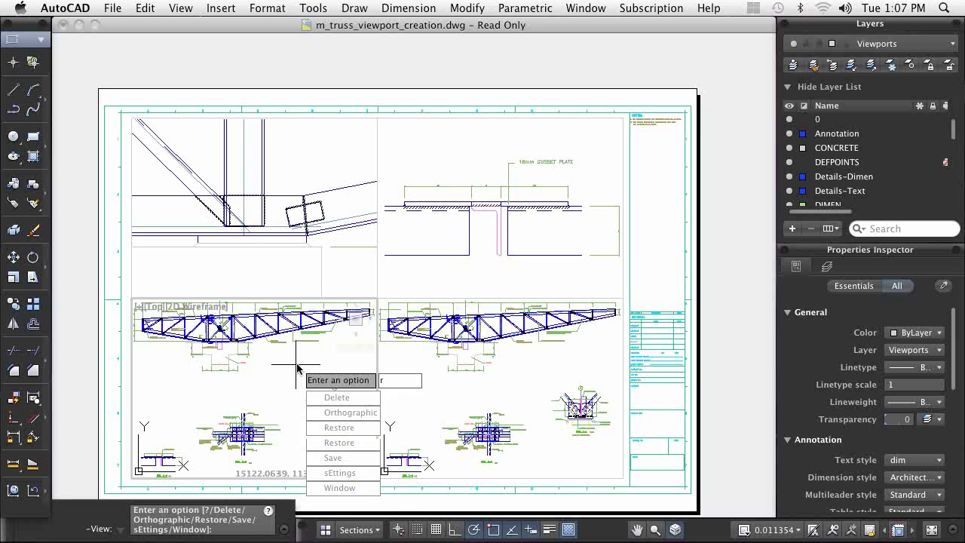
pyautogui.press('Return')
pyautogui.write('Section-B')
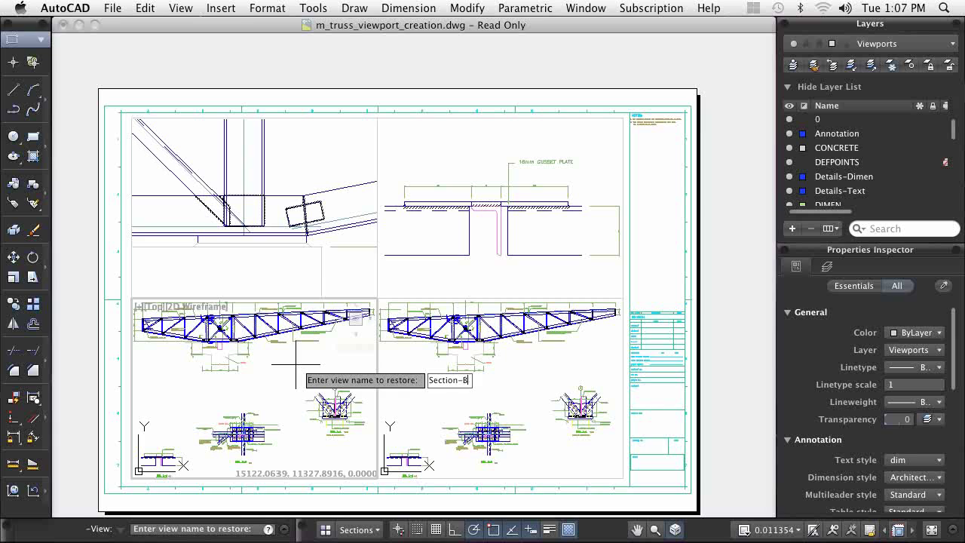
pyautogui.press('Return')
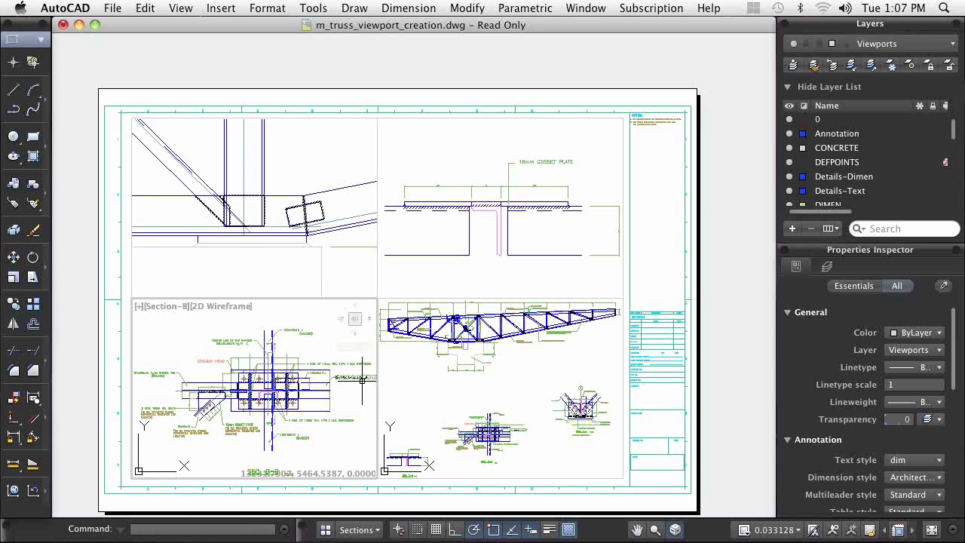
# - Restore Section-1 in the lower-right viewport and return to paper space
pyautogui.click(432, 384)
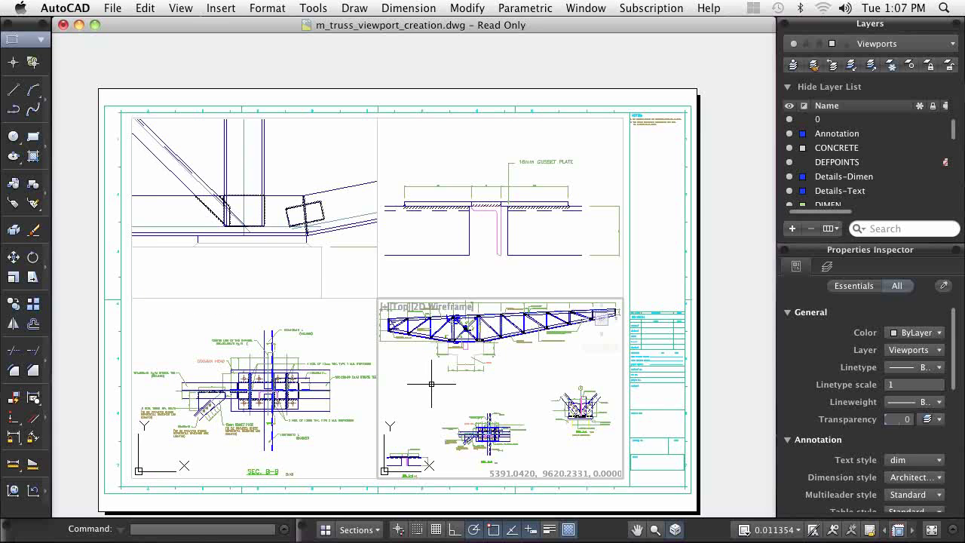
pyautogui.write('-view')
pyautogui.press('Return')
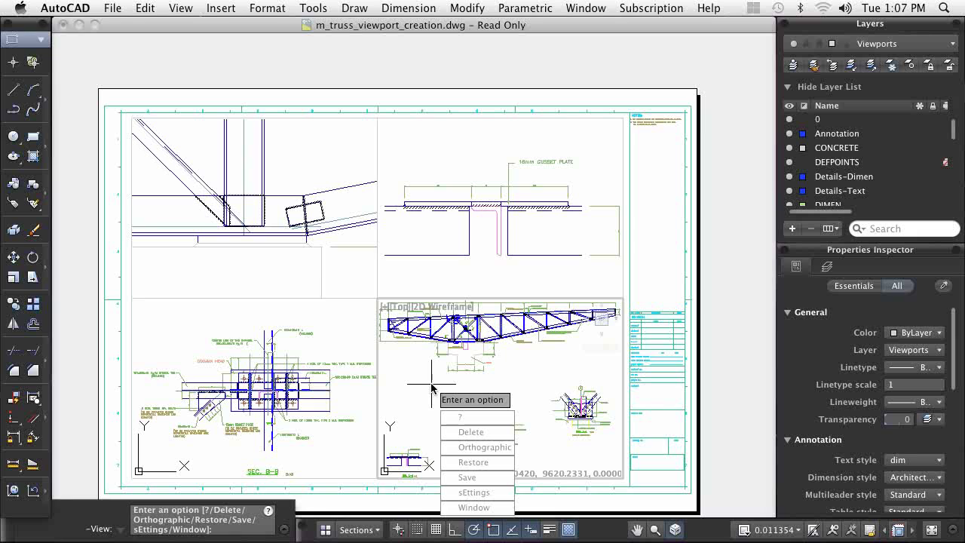
pyautogui.write('r')
pyautogui.press('Return')
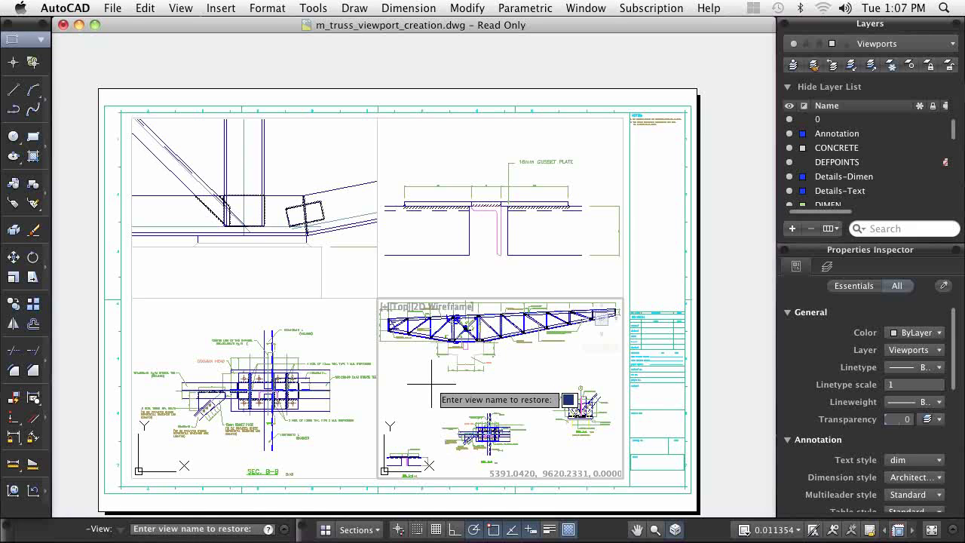
pyautogui.write('Section-1')
pyautogui.press('Return')
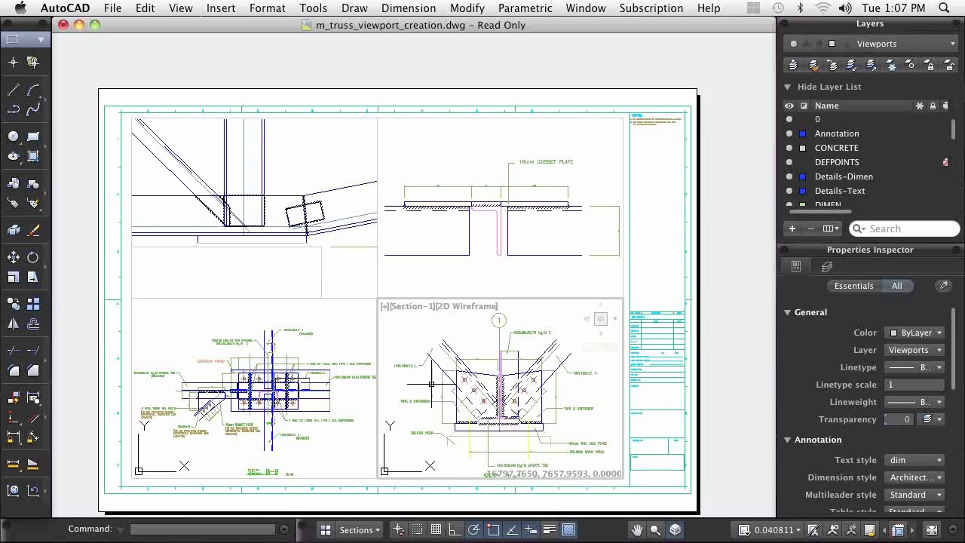
pyautogui.doubleClick(720, 328)
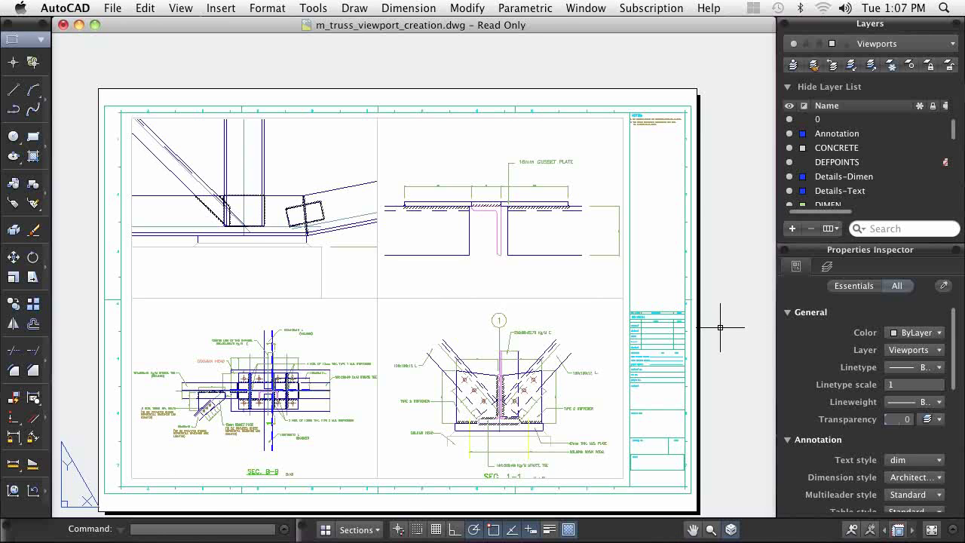